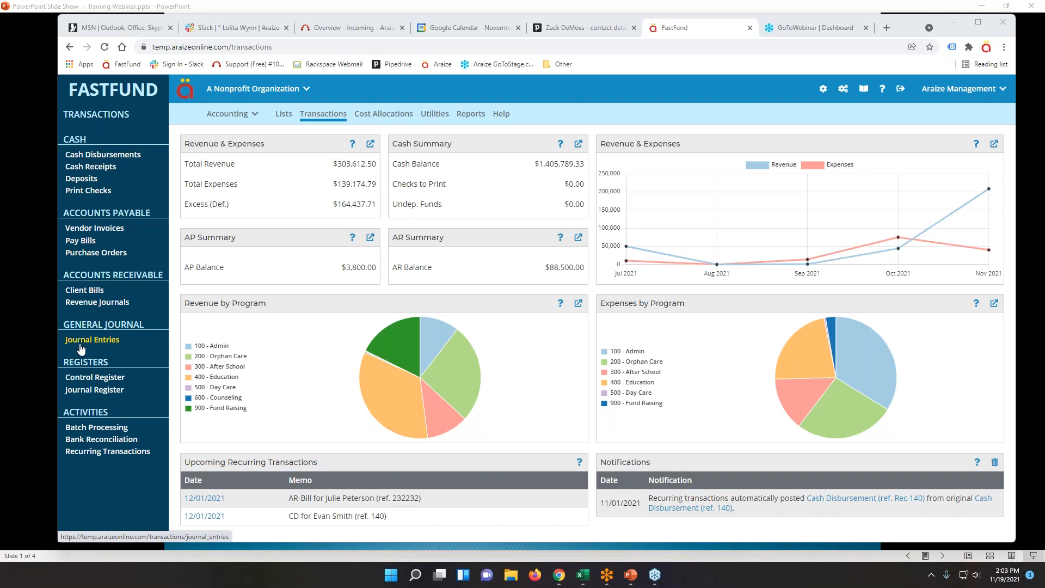
Start a new BB&T checking cash disbursement dated 11/19/2021, reference 11661.
click(104, 157)
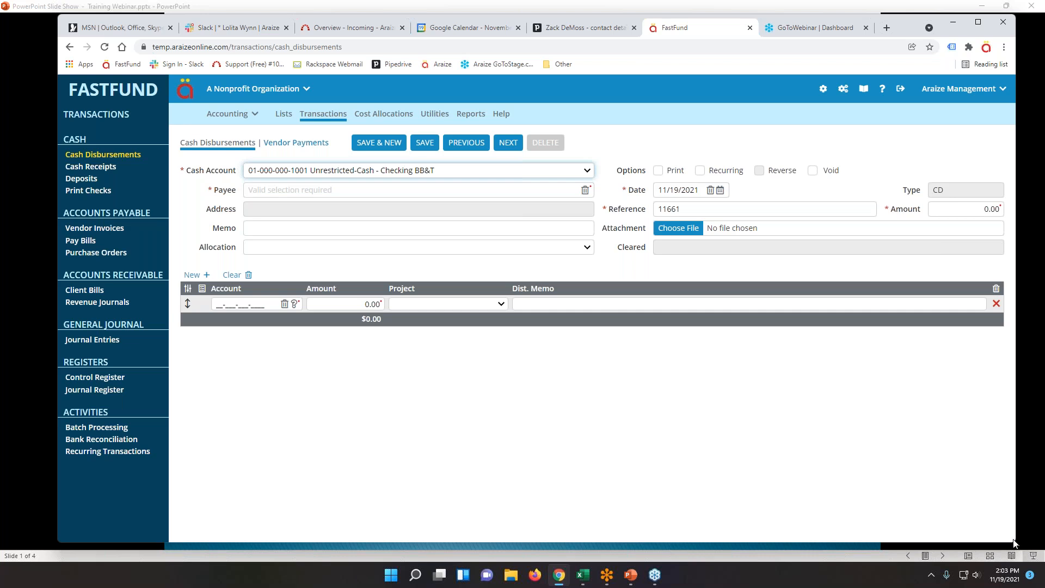
drag(1013, 16, 769, 33)
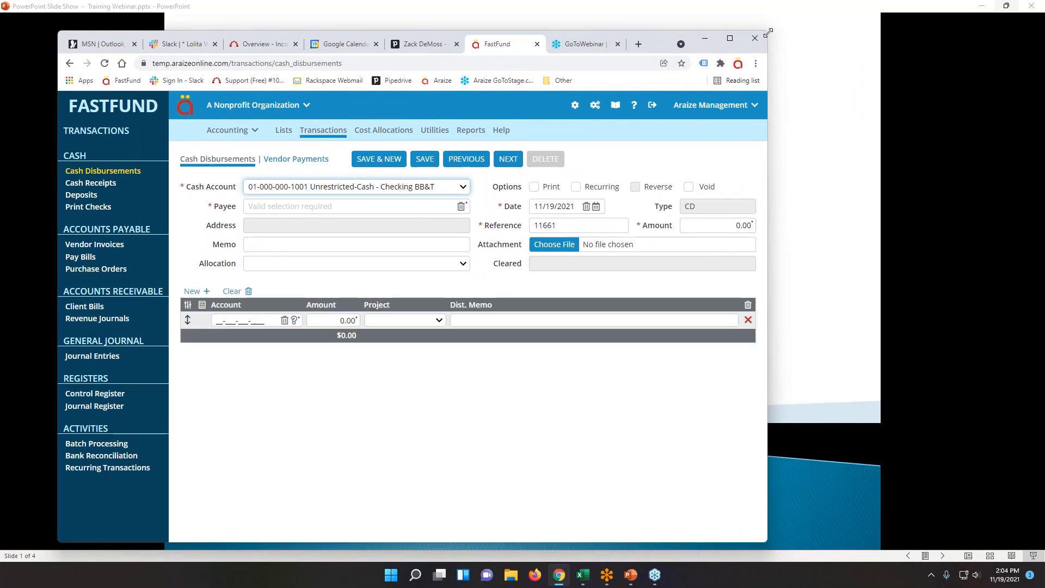
drag(767, 33, 658, 34)
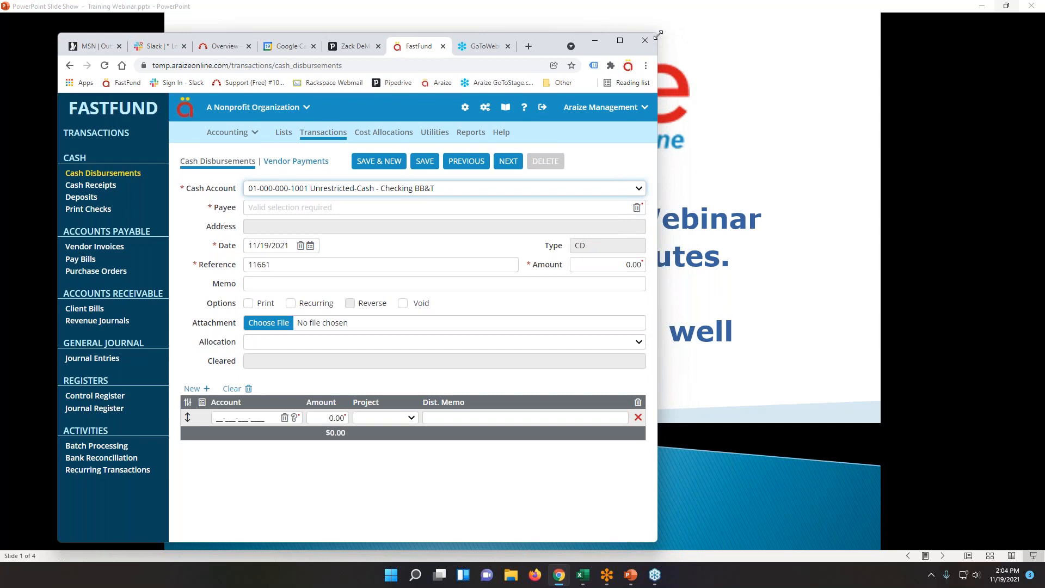
drag(657, 33, 999, 13)
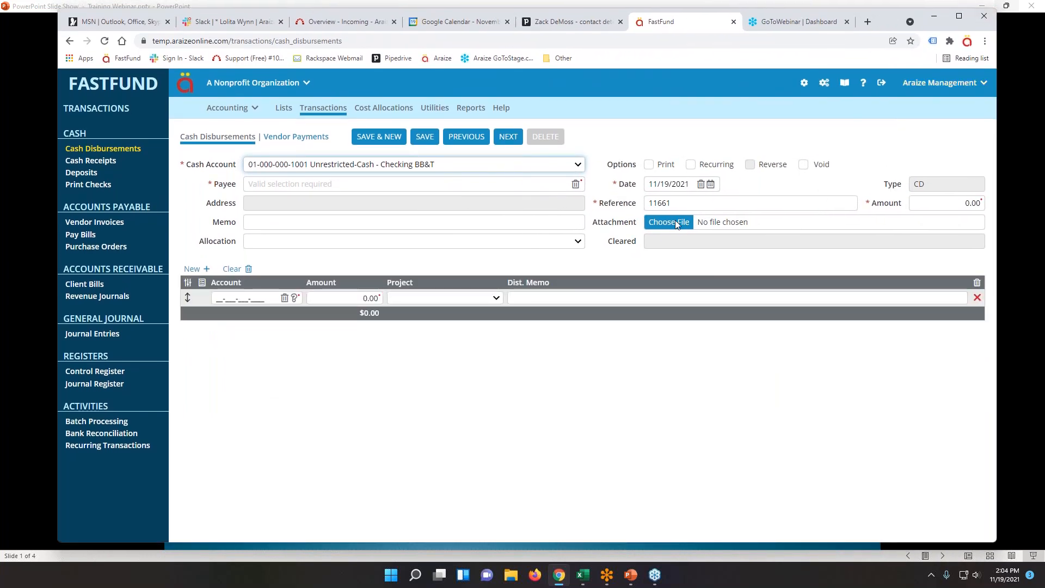
click(985, 41)
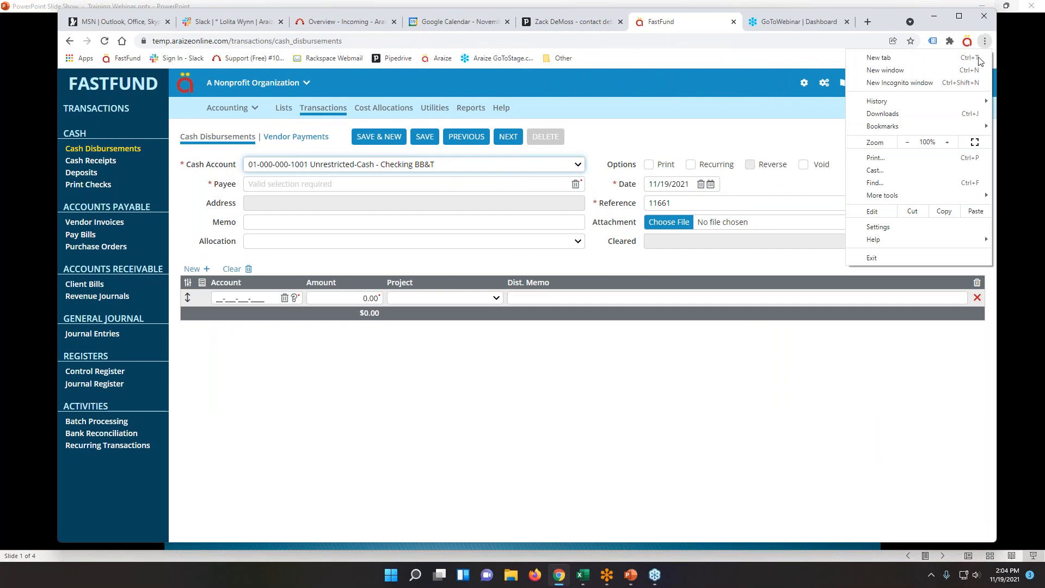
click(948, 143)
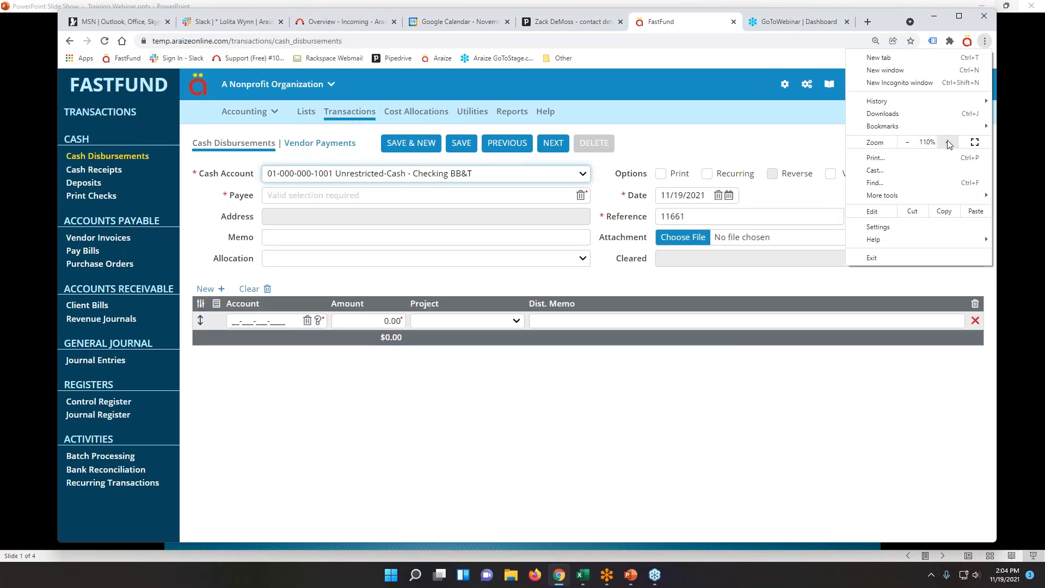
click(907, 143)
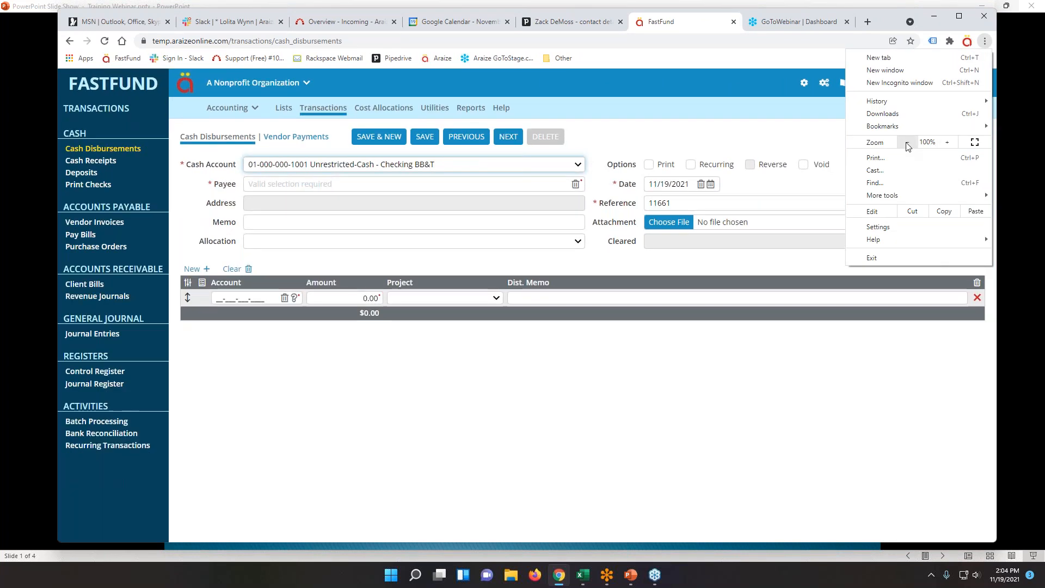
click(758, 128)
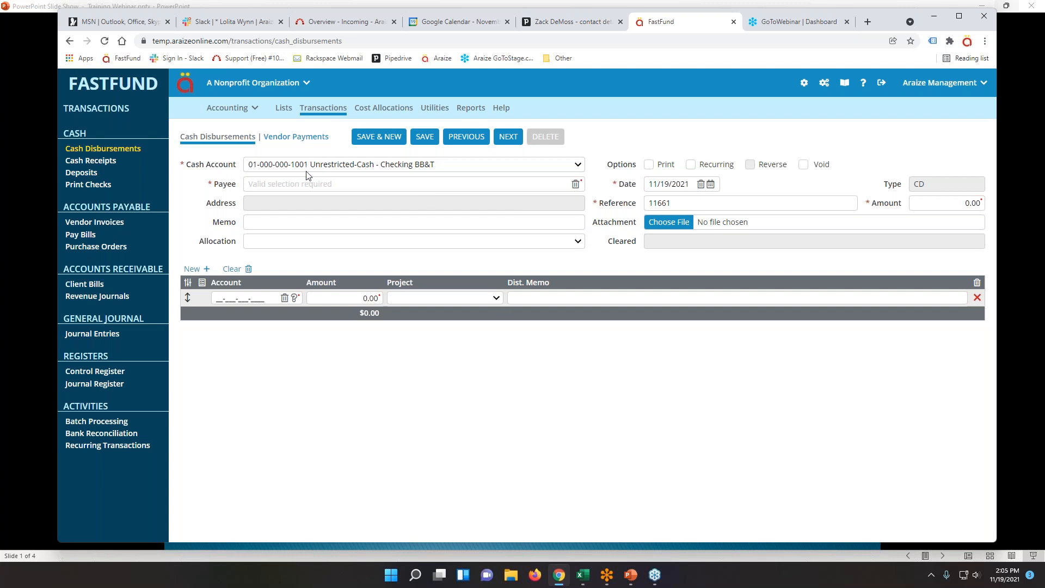
Review the seven open vendor invoices in Pay Bills, then return to Cash Disbursements.
click(83, 235)
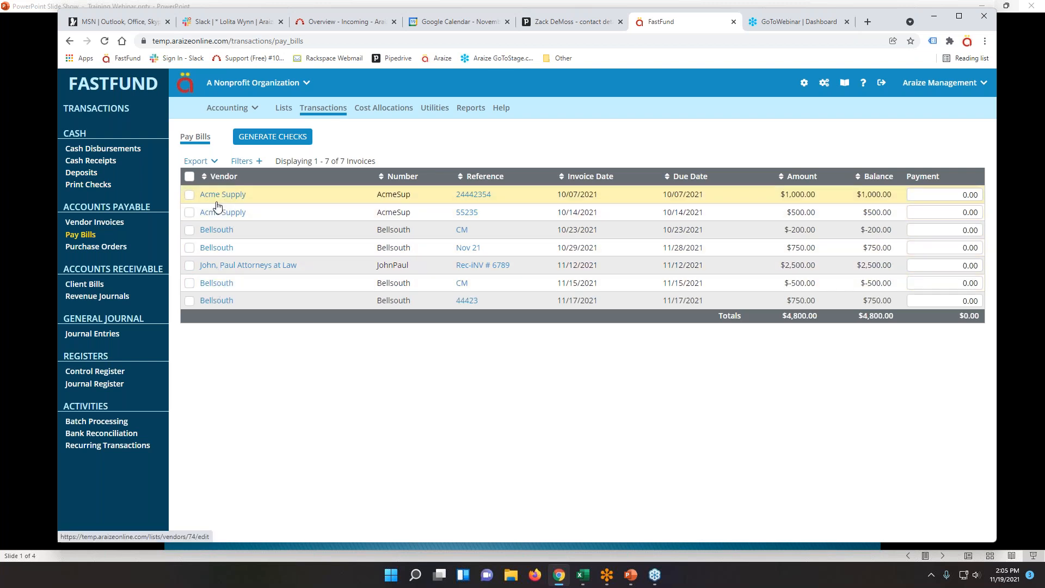
click(120, 151)
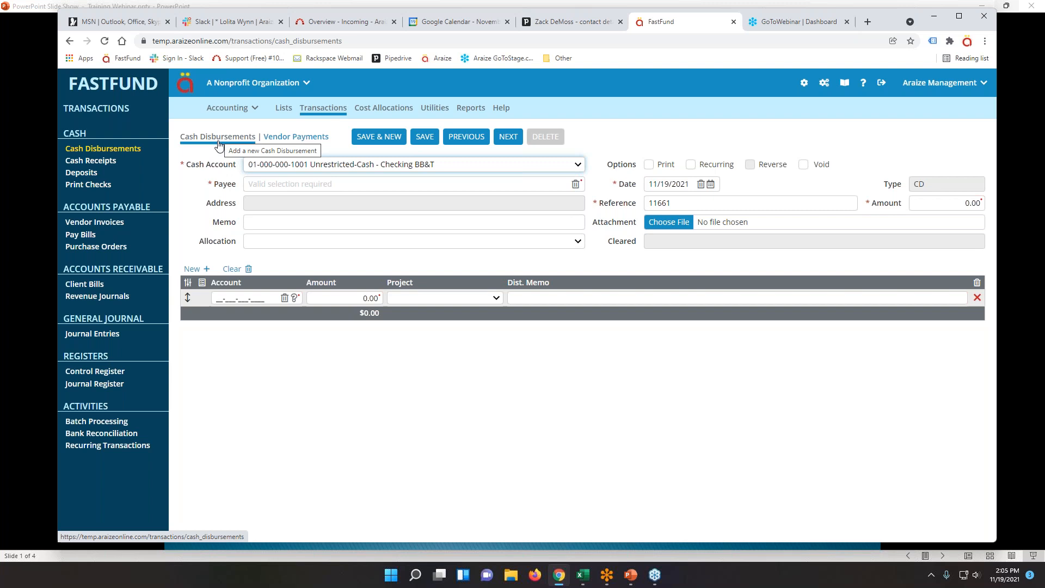
Search the Payee list for 'Acme' and 'Anne' without selecting a match.
click(255, 184)
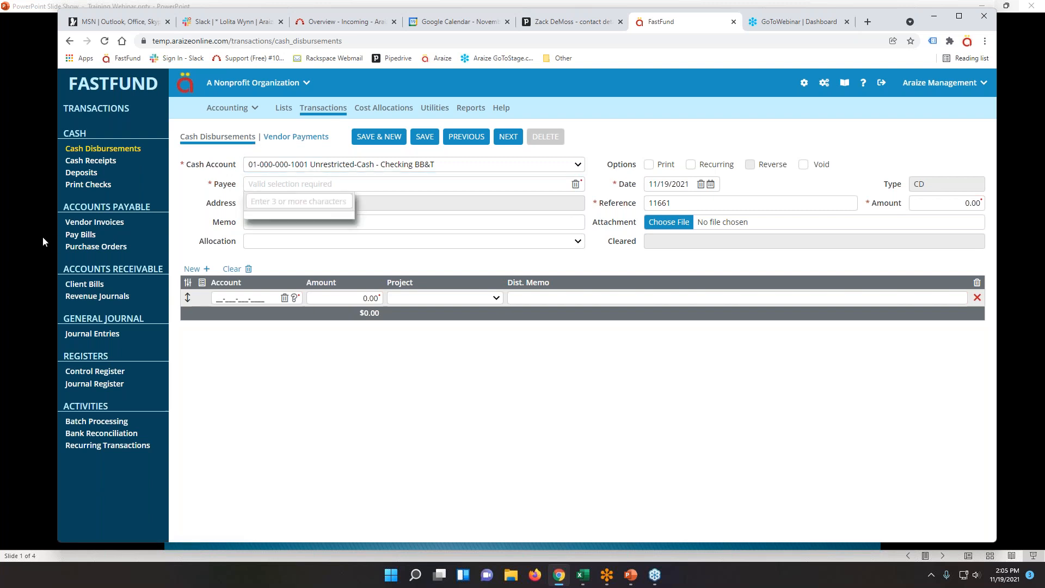
text(Acme)
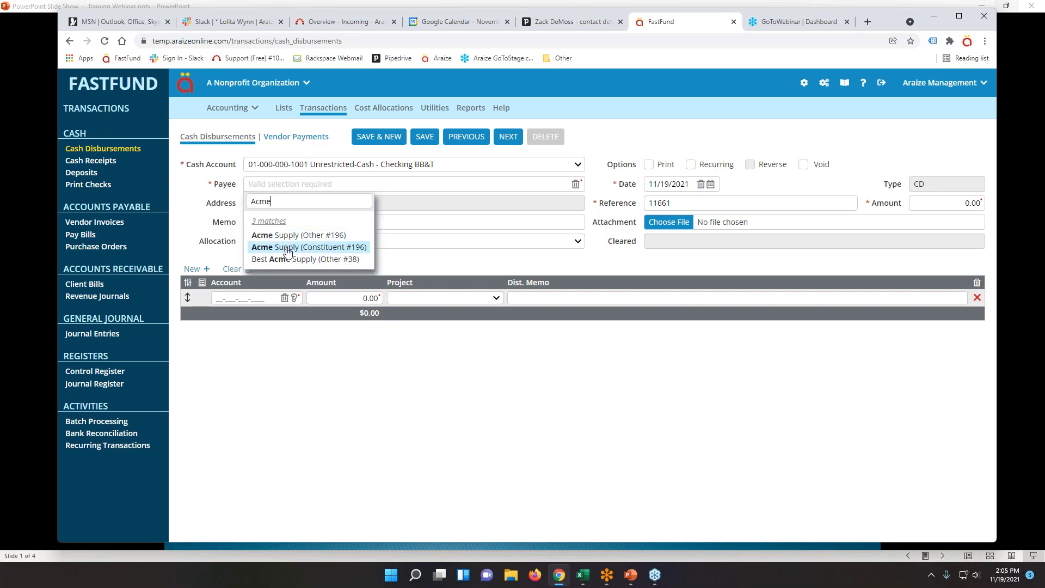
click(190, 205)
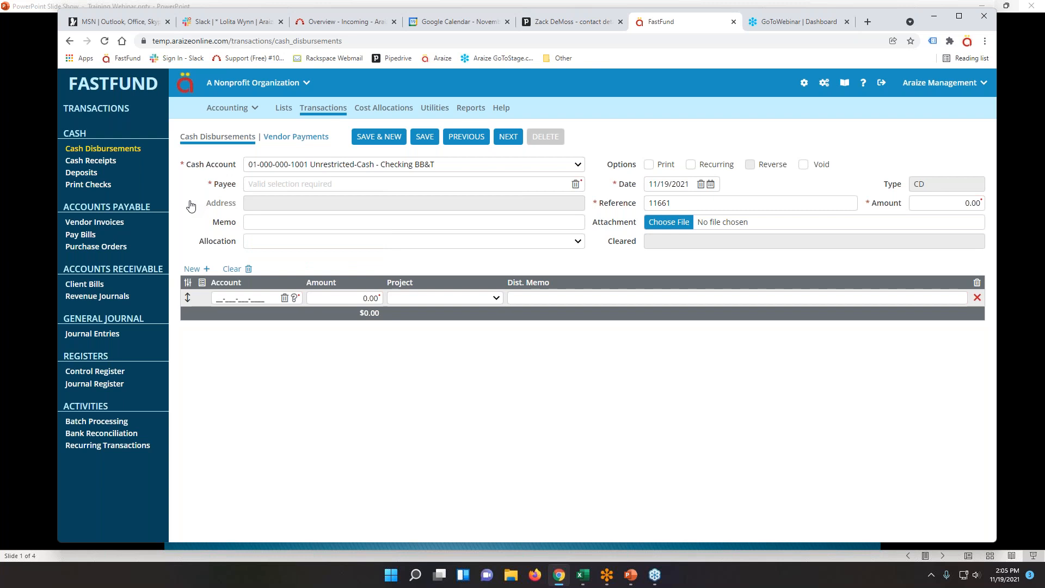
click(283, 181)
text(Anne)
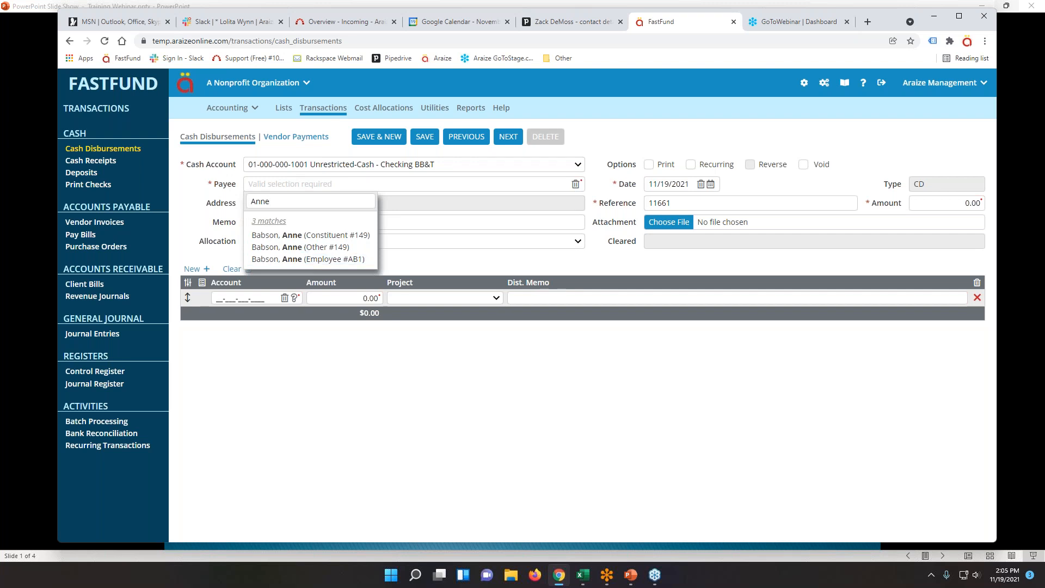
click(224, 221)
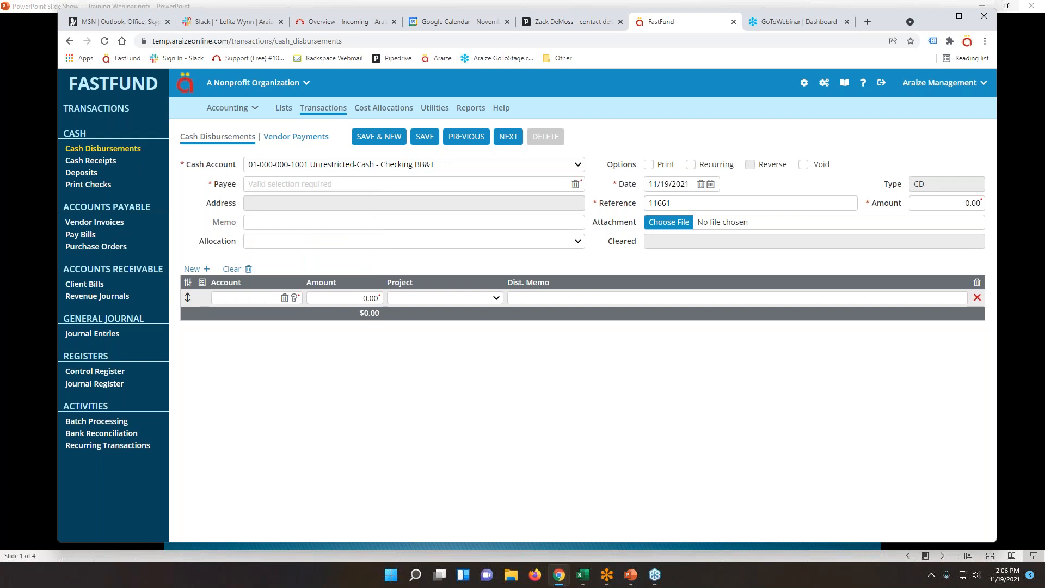
Search payees for 'Wake', then switch to the Vendor Payments (CD-AP) form.
click(272, 185)
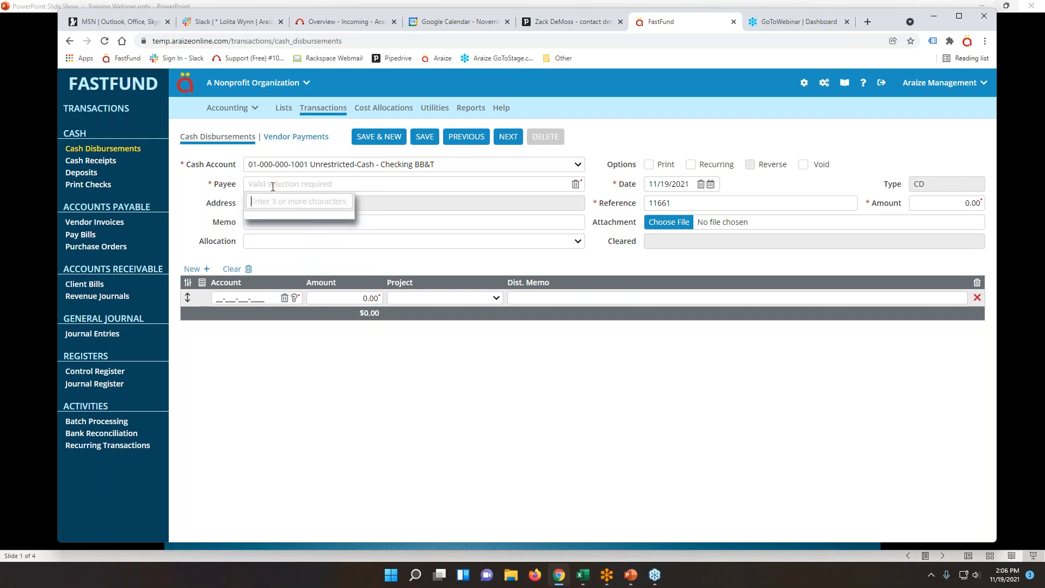
text(Wake)
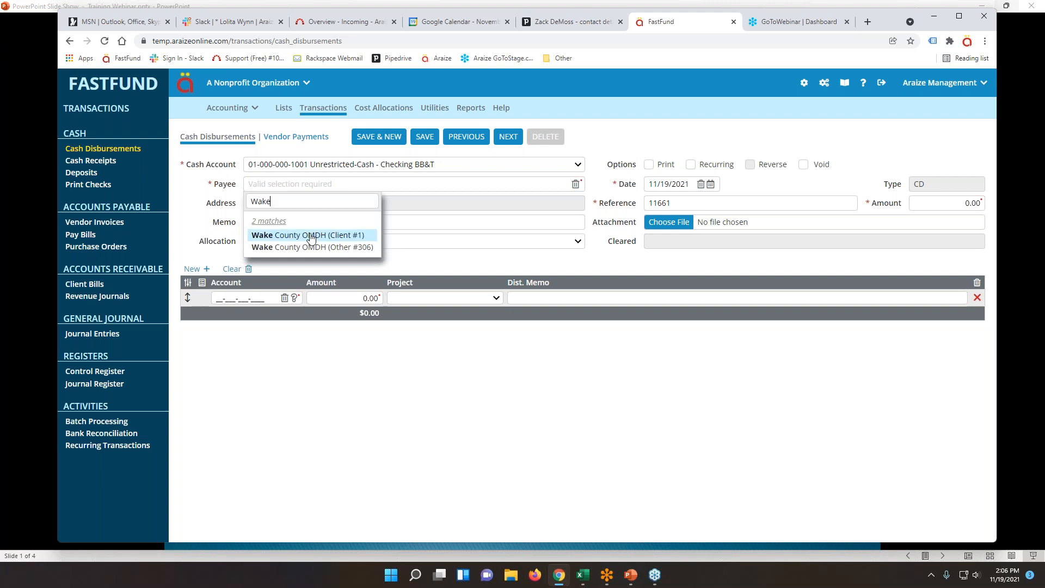
click(228, 141)
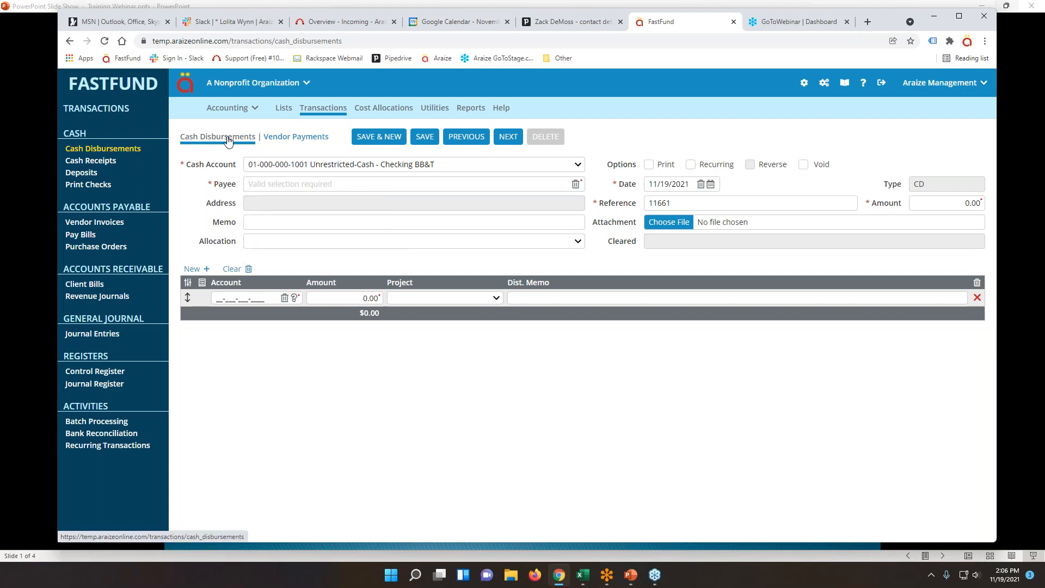
click(256, 184)
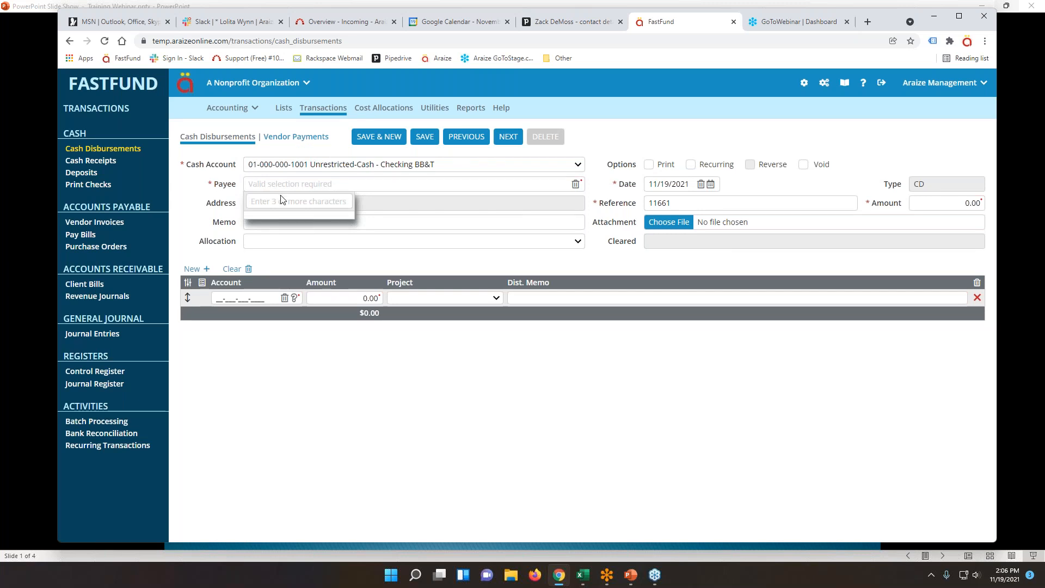
click(280, 139)
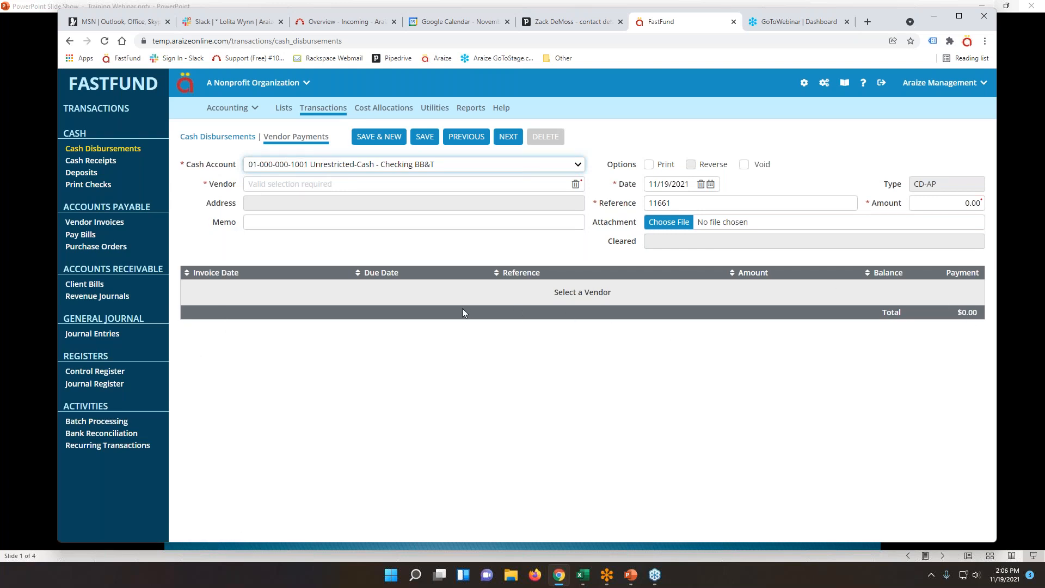
Pick Acme Supply as vendor, then discard that payment and return to Cash Disbursements.
click(248, 183)
text(Ac)
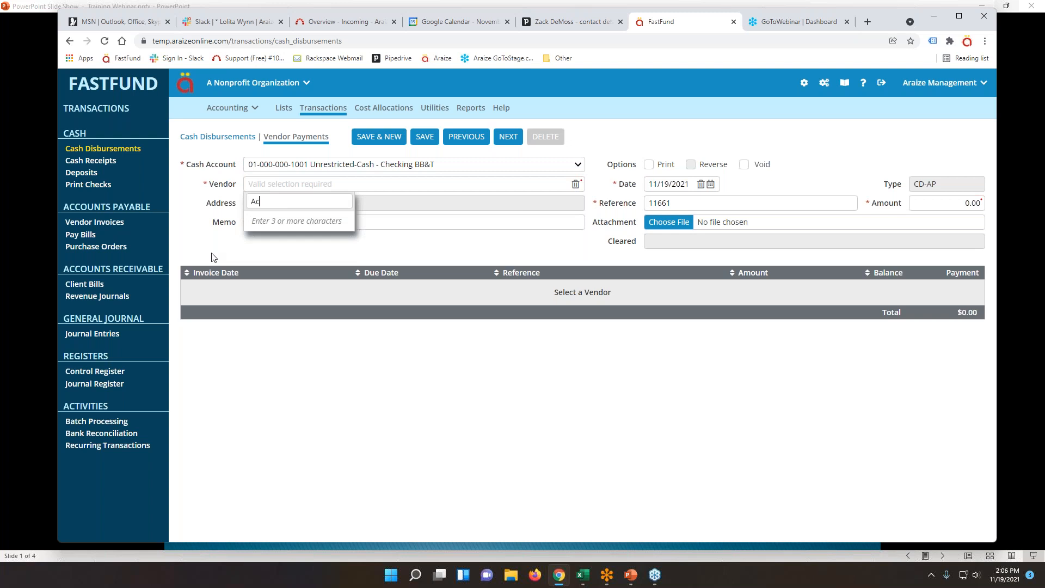
text(me)
click(298, 235)
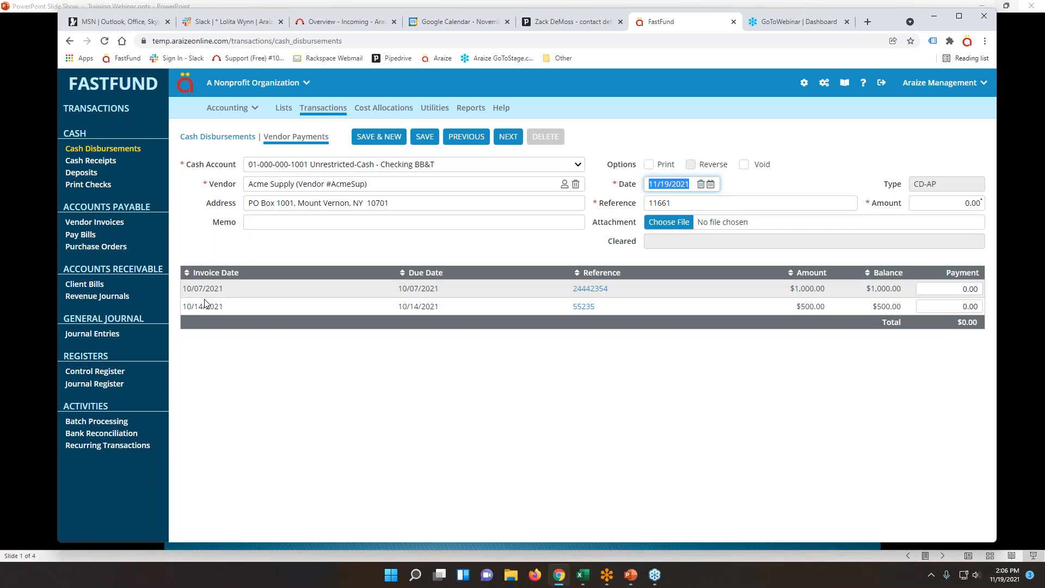
click(215, 140)
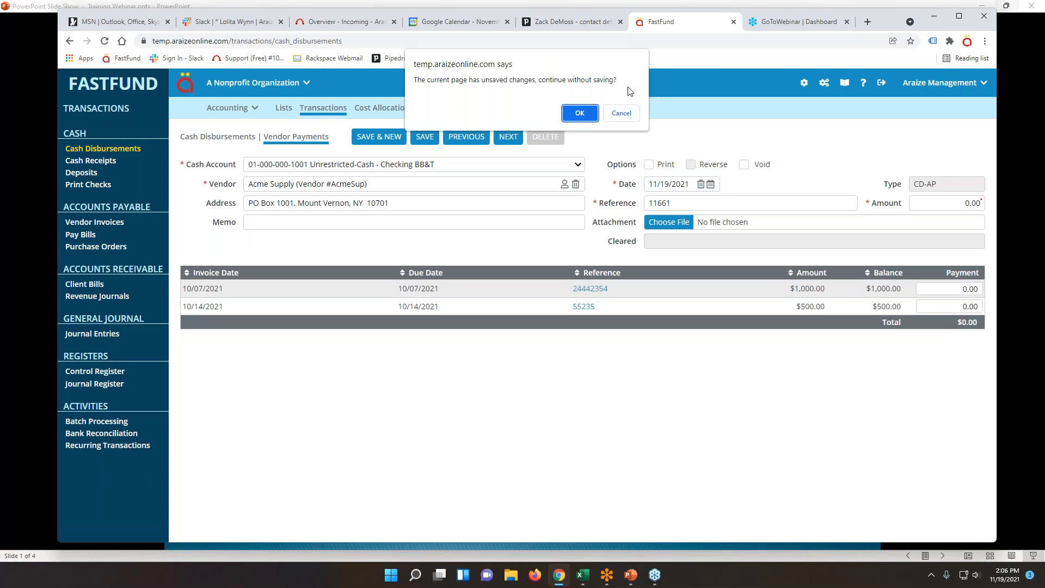
click(581, 114)
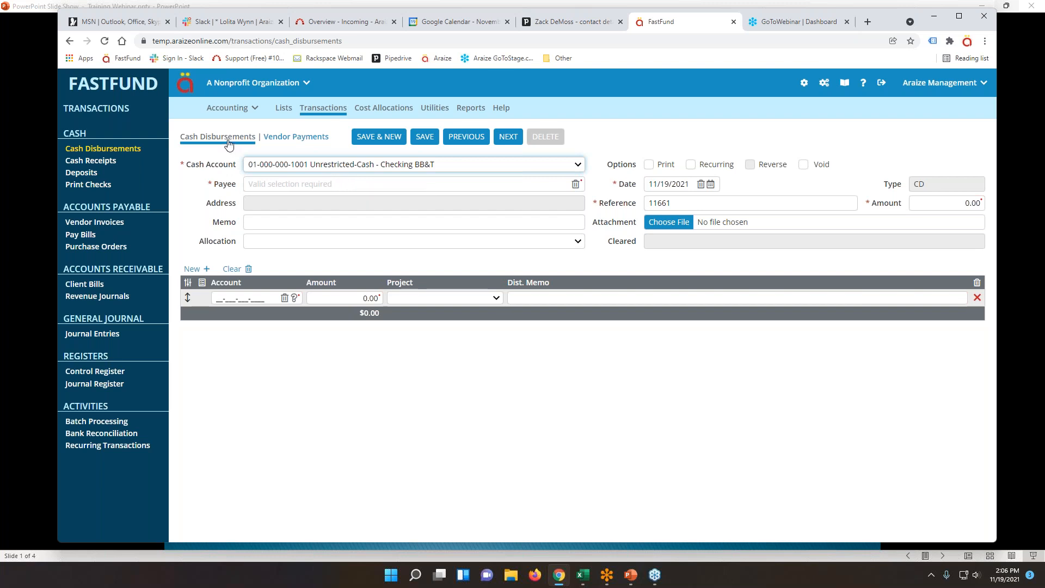
click(284, 139)
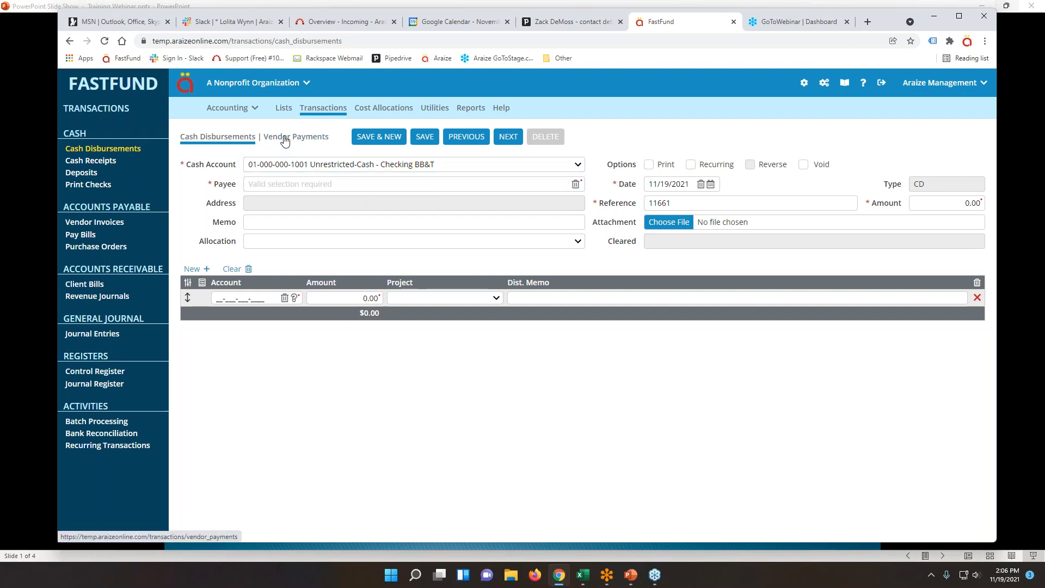
click(216, 138)
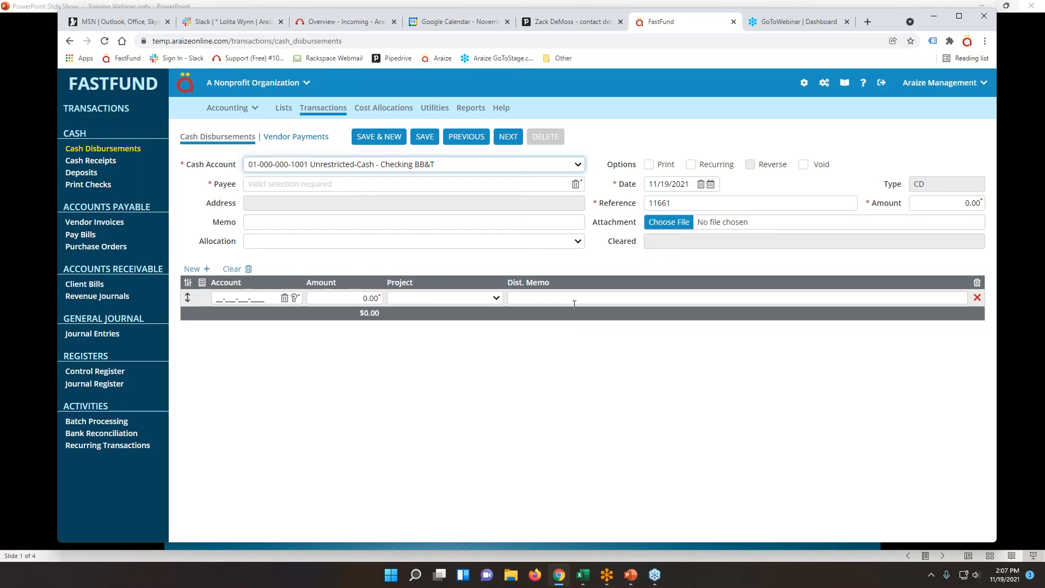
click(284, 137)
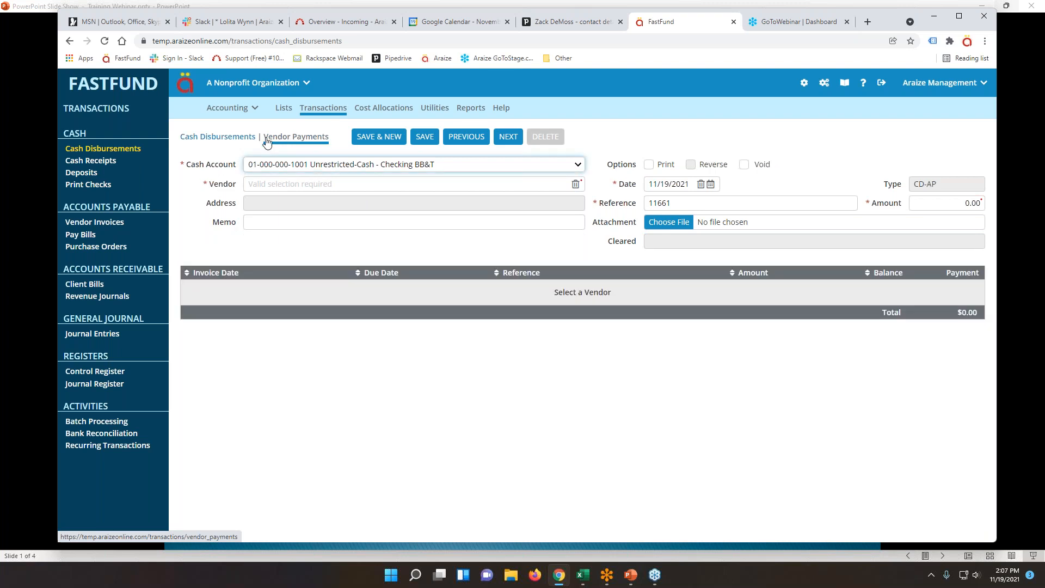
click(224, 137)
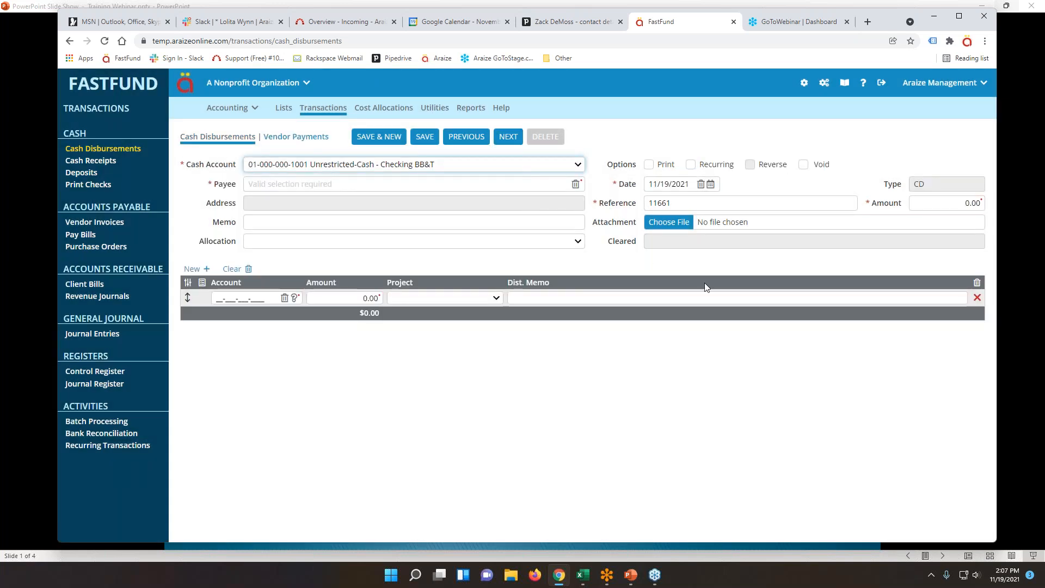
key(Tab)
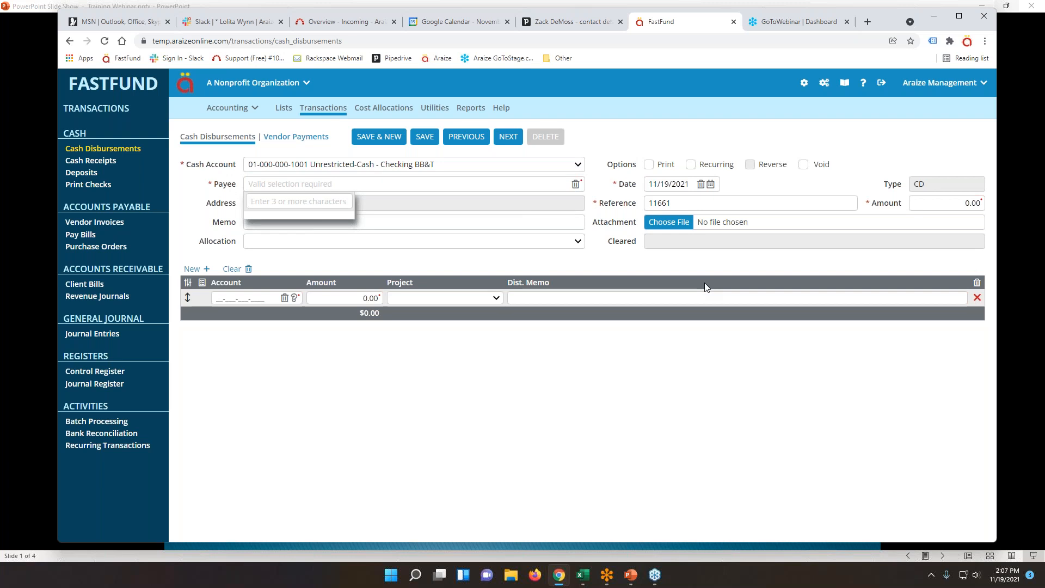
Add a new Other Name payee with address 1234 N Main Street, Cary, NC 27513.
text(Enter a)
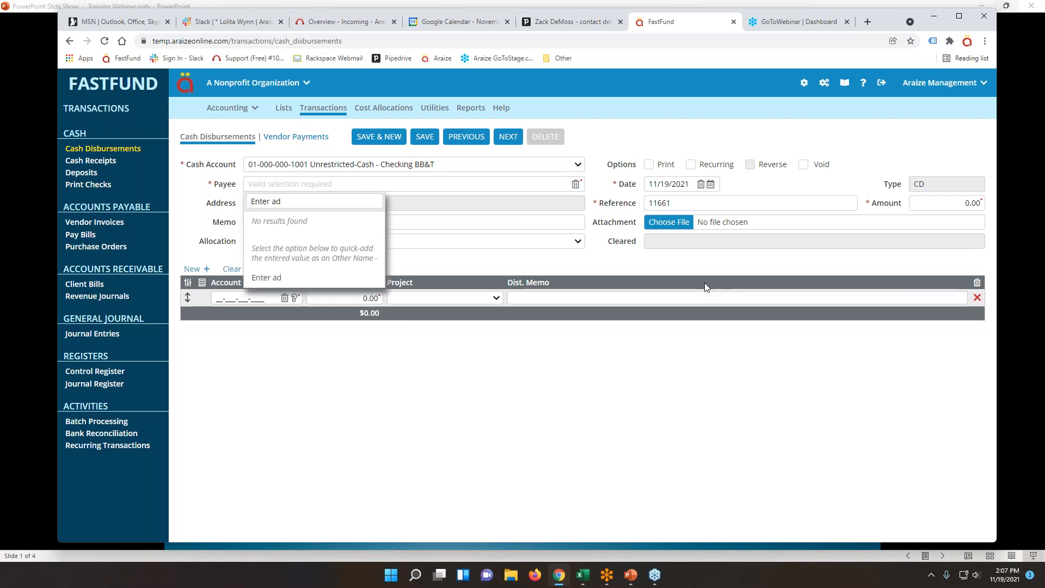
text( New Other Name)
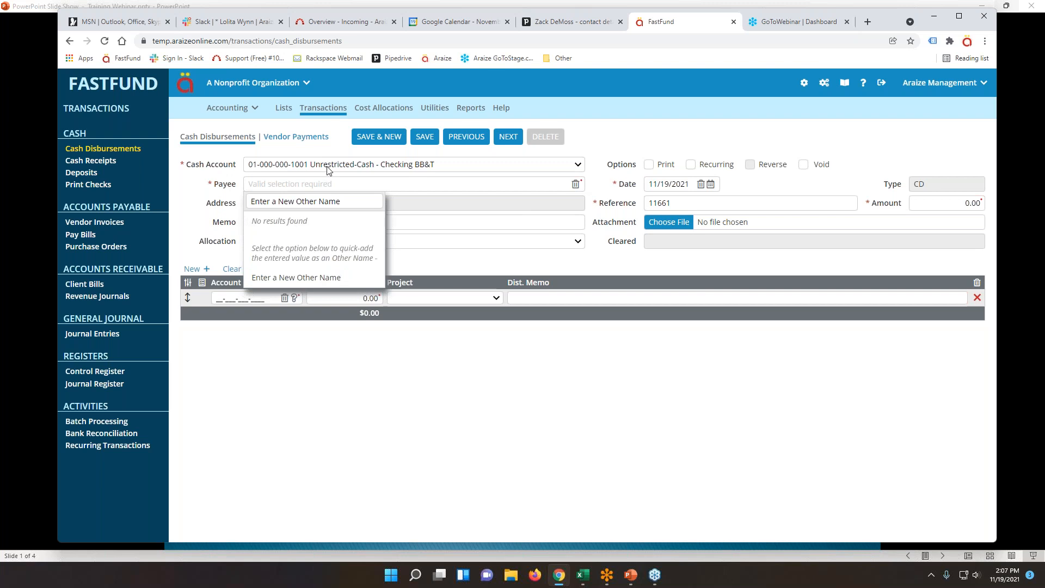
click(287, 279)
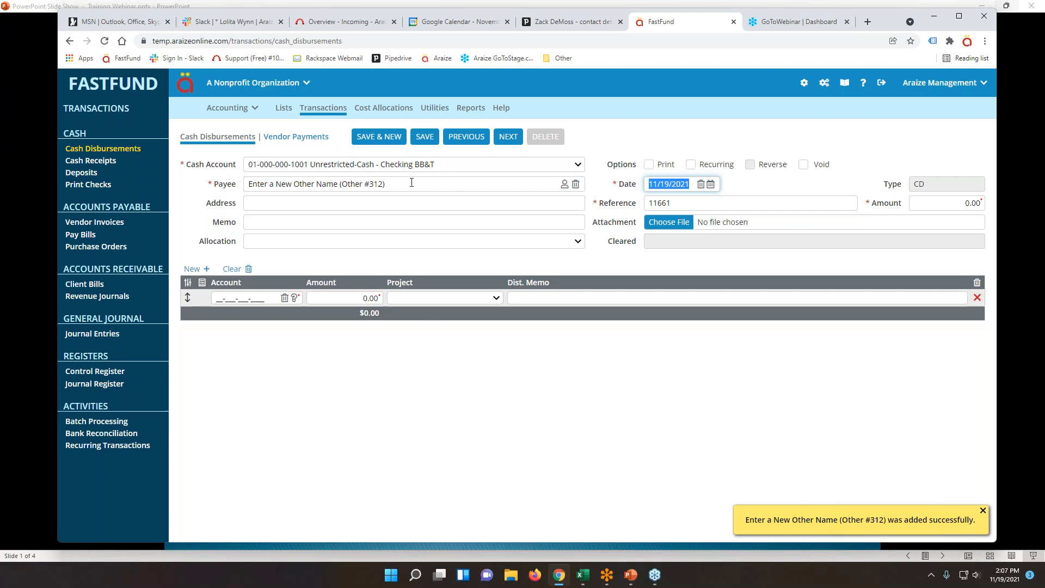
click(255, 203)
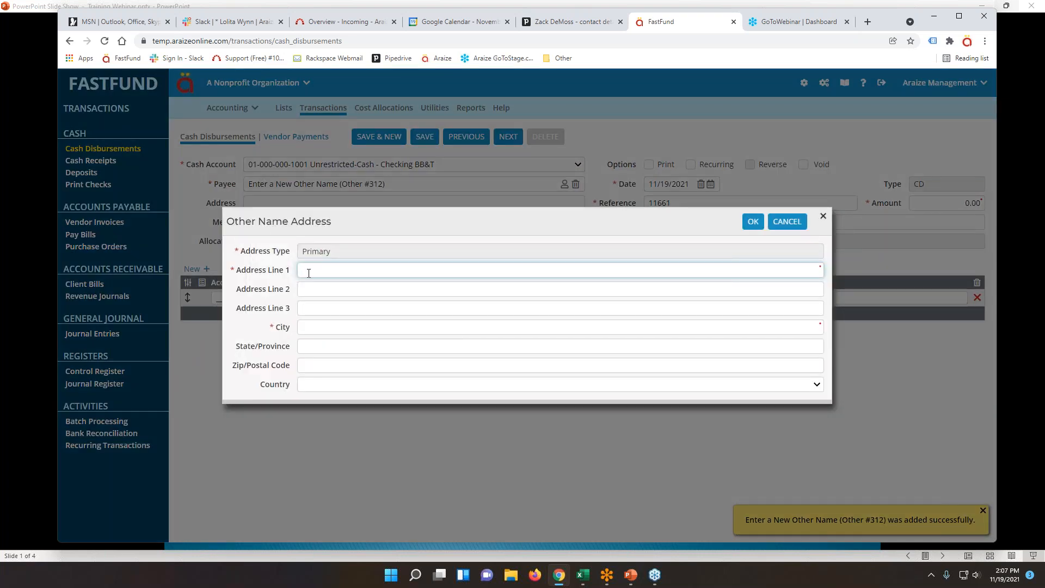
text(1234)
text( N)
text( Main S)
text(treet)
key(Tab)
key(Tab)
key(Tab)
text(Cary)
key(Tab)
text(NC)
key(Tab)
text(27513)
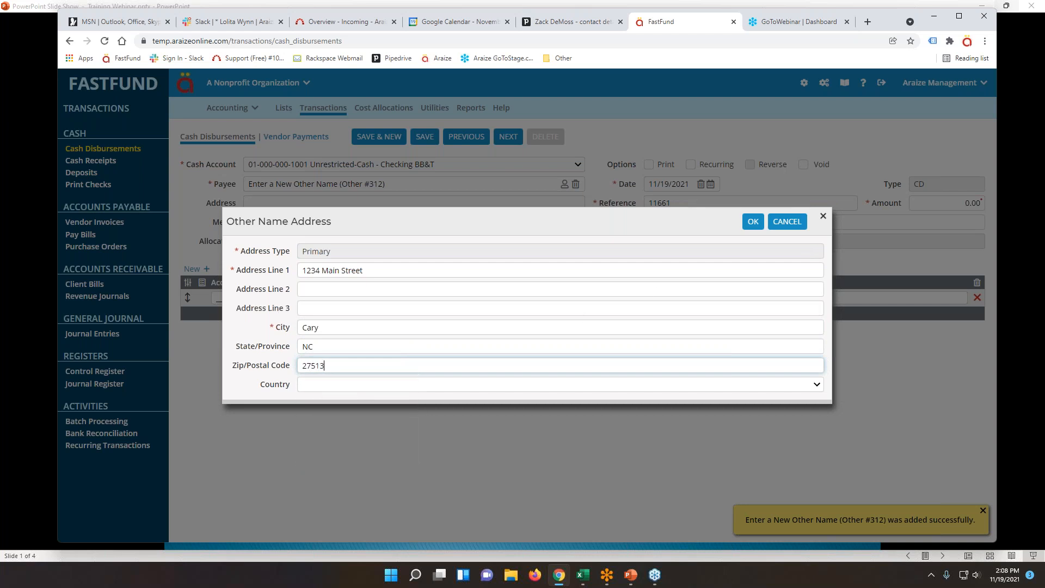
key(Return)
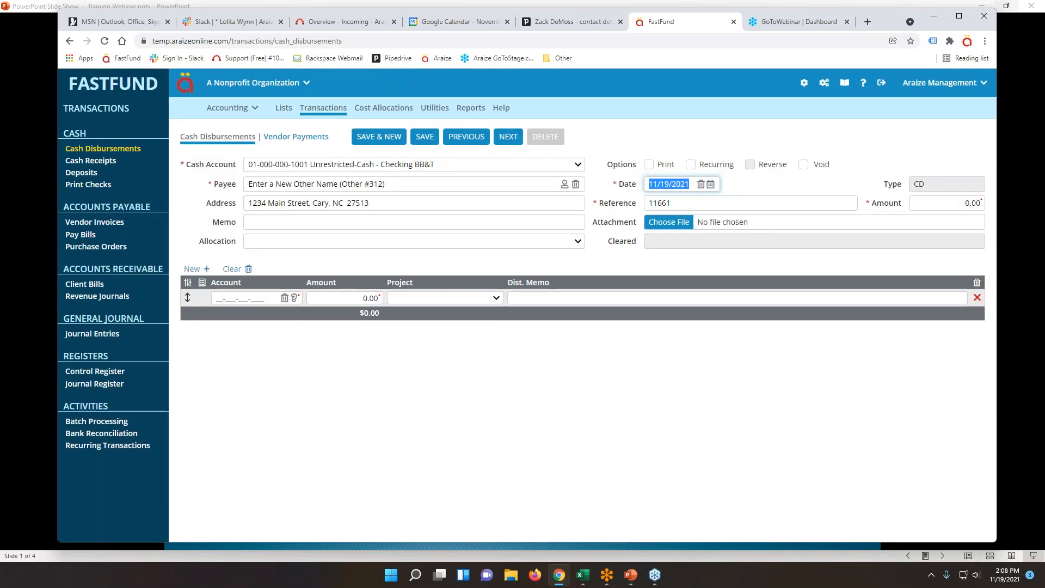
click(649, 165)
click(649, 164)
click(648, 165)
click(649, 165)
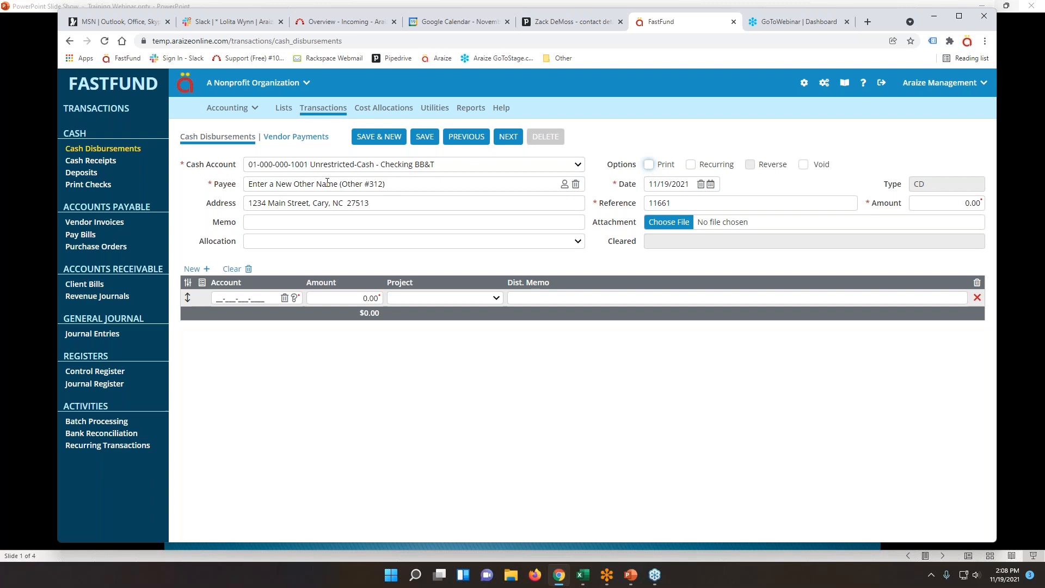
click(649, 165)
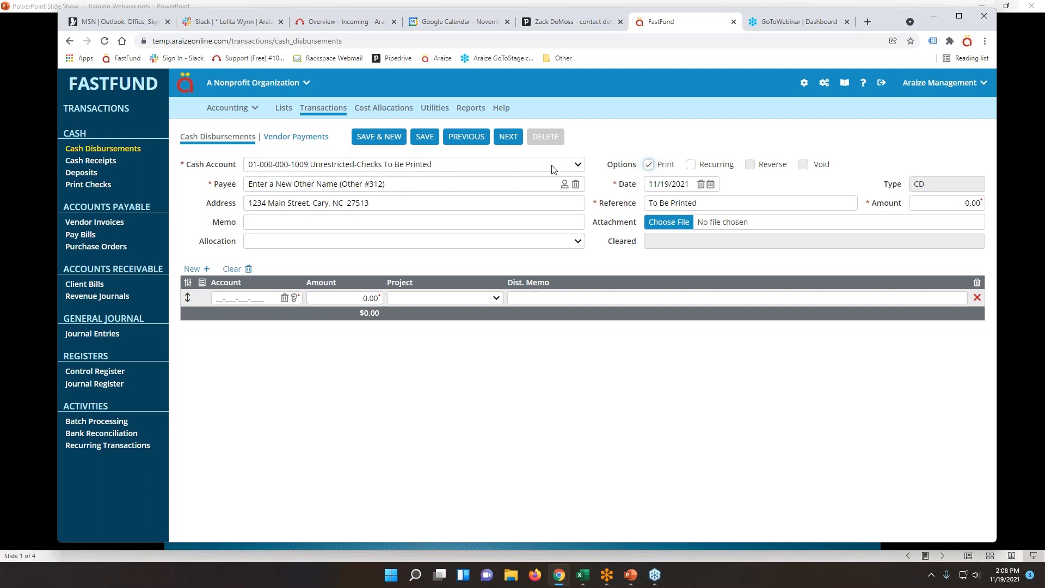
click(649, 165)
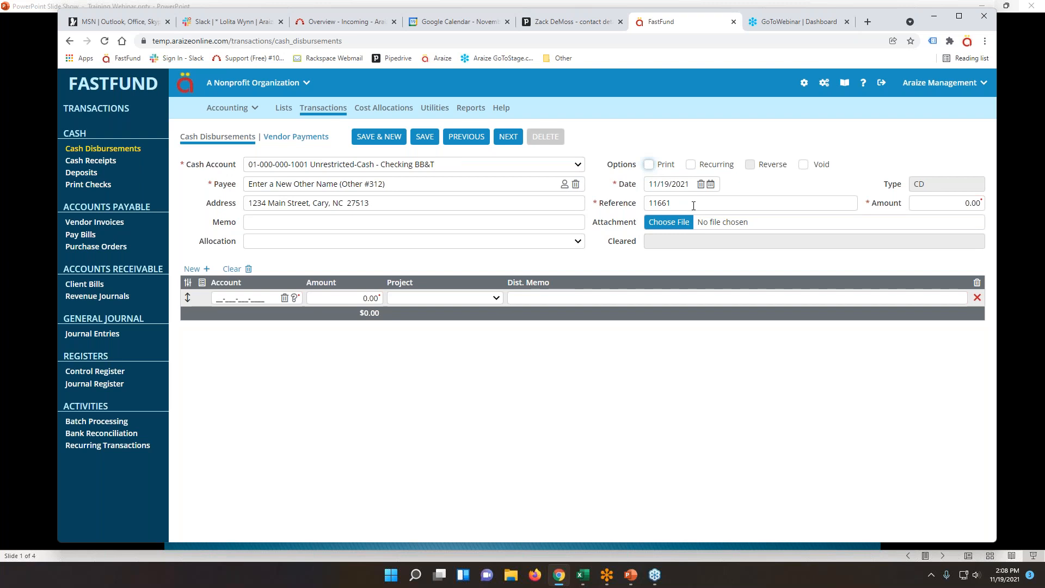
Set the disbursement's reference to 11661 and its amount to 500.00.
click(694, 205)
text(AC)
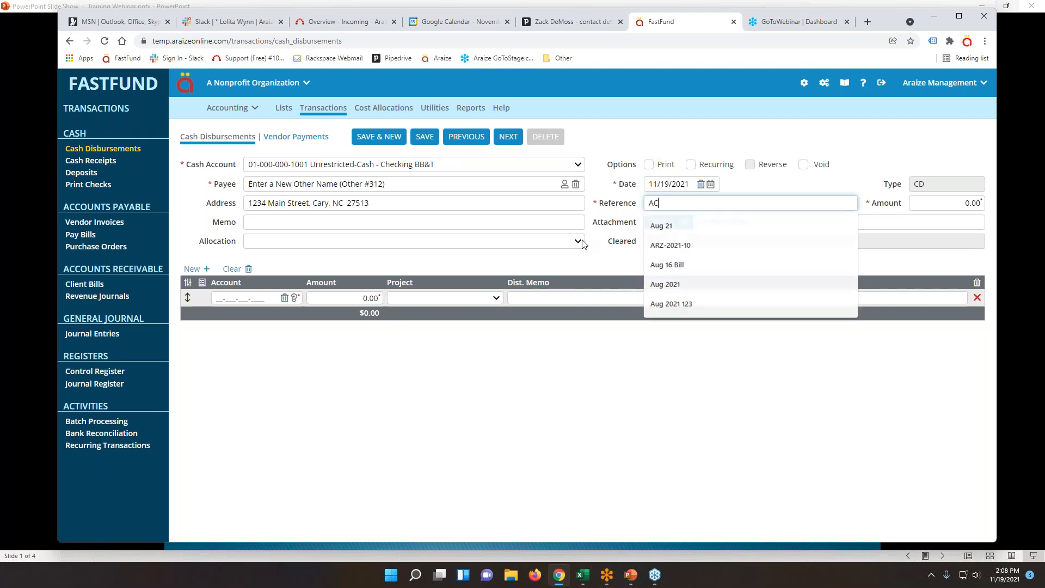
key(BackSpace)
key(BackSpace)
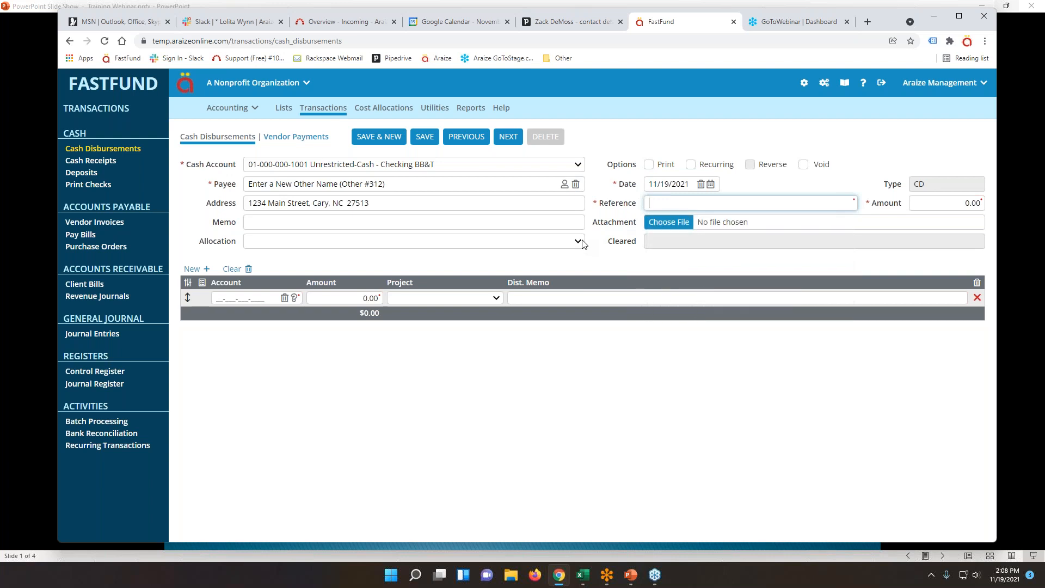
text(DM)
key(BackSpace)
key(BackSpace)
text(Refe)
key(BackSpace)
key(BackSpace)
key(BackSpace)
text(11)
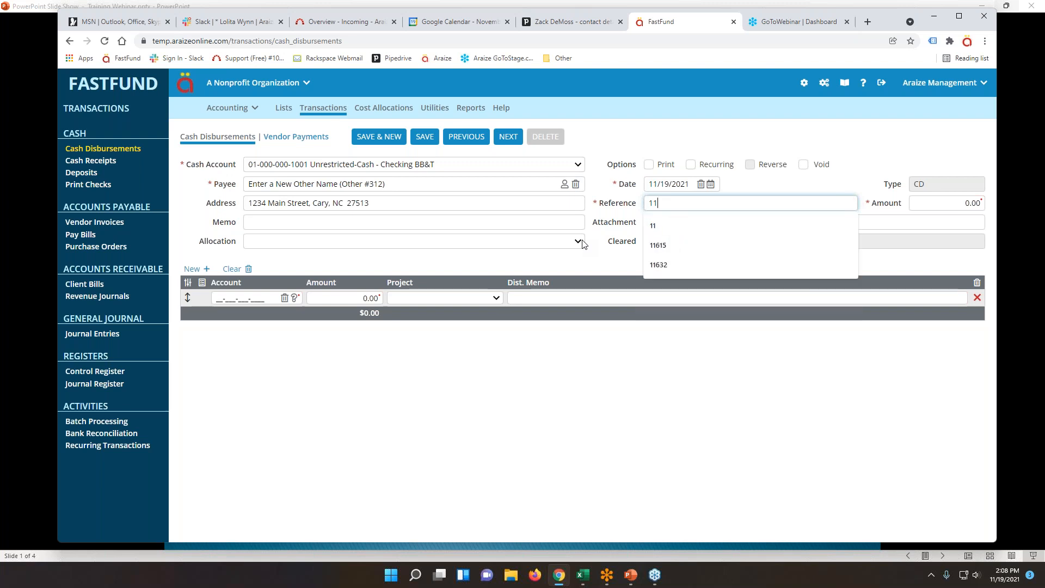
text(661)
key(Tab)
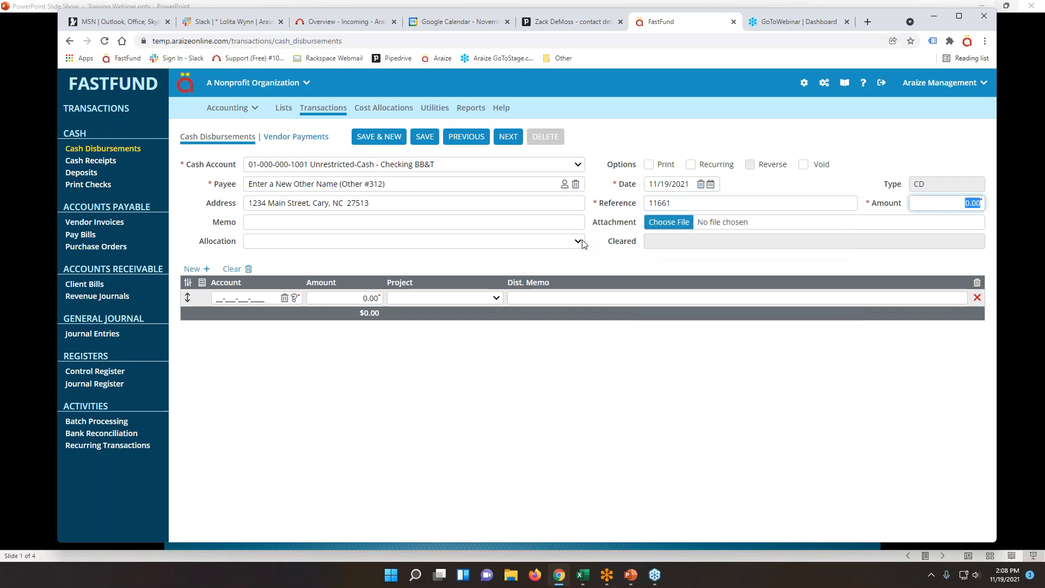
text(500)
key(Tab)
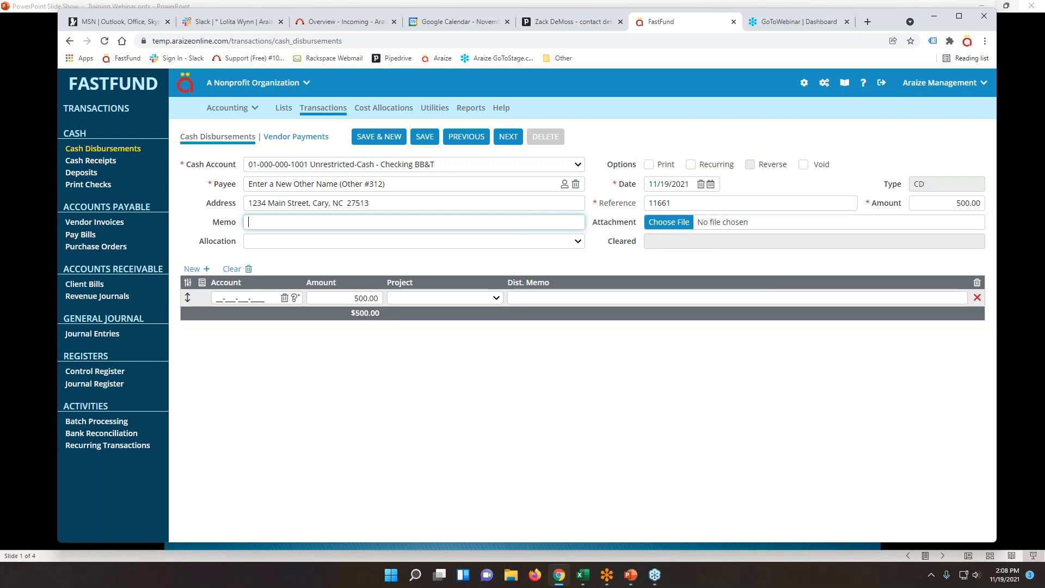
Attach Click 123.JPG from the Downloads folder to the disbursement.
click(669, 222)
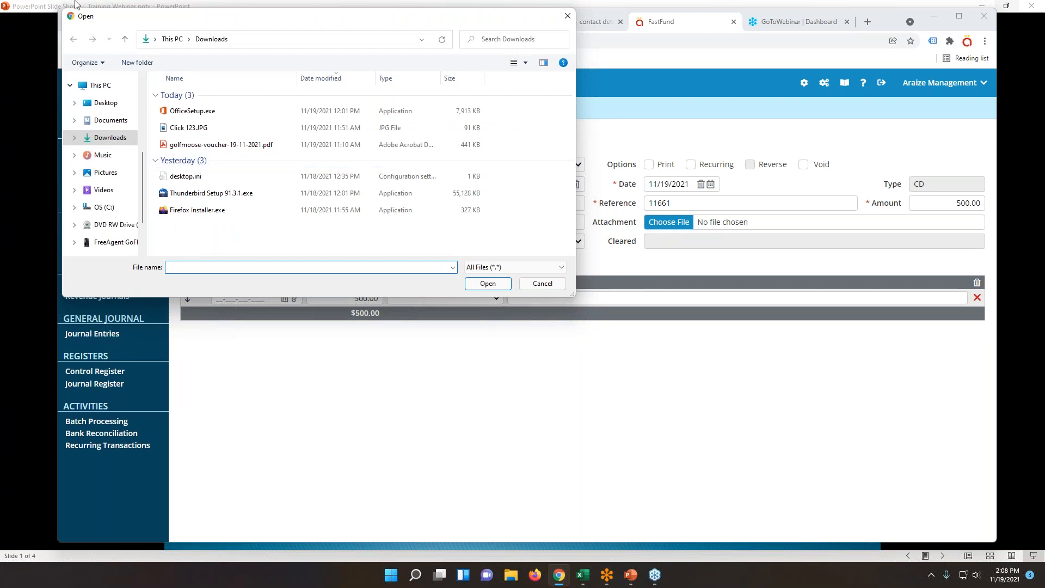
click(189, 129)
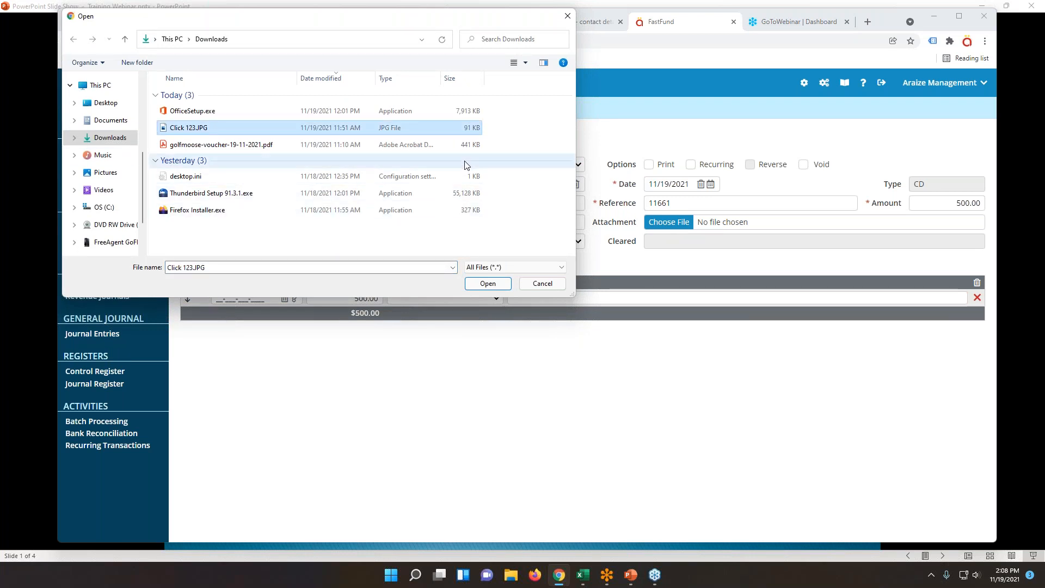
click(486, 284)
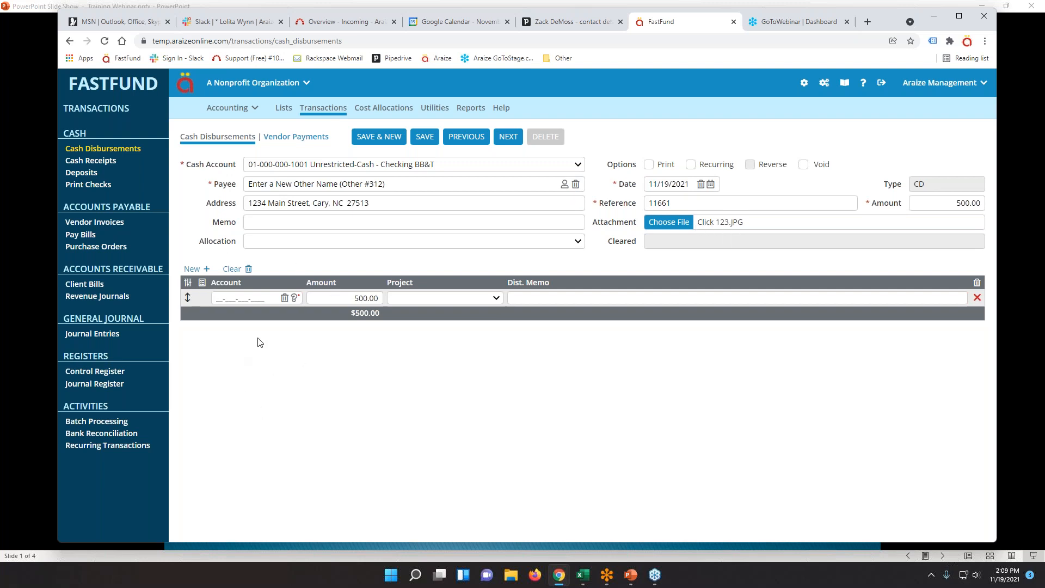
click(288, 243)
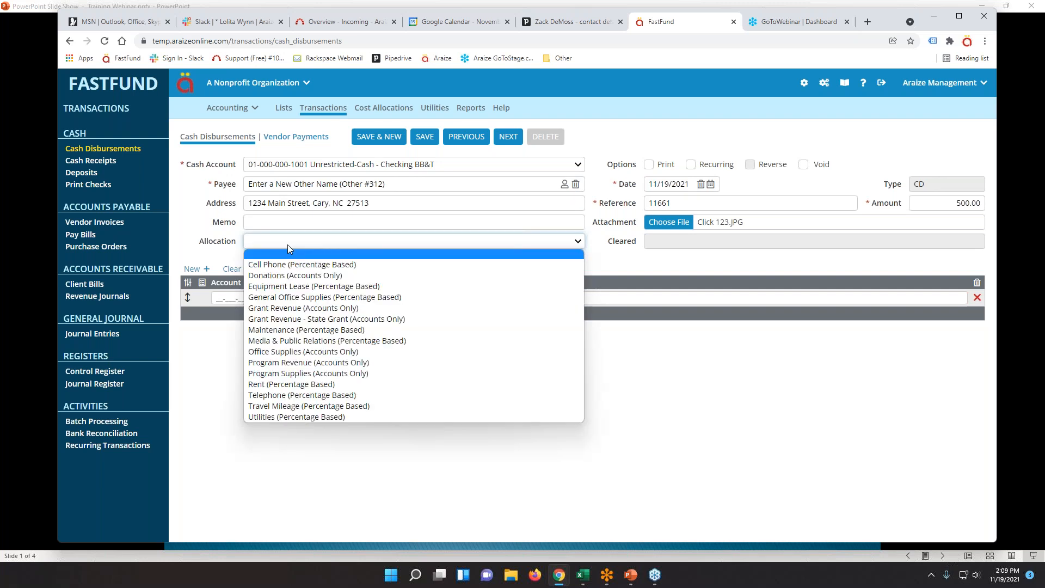
Apply the General Office Supplies allocation, then clear all its distribution lines.
click(303, 297)
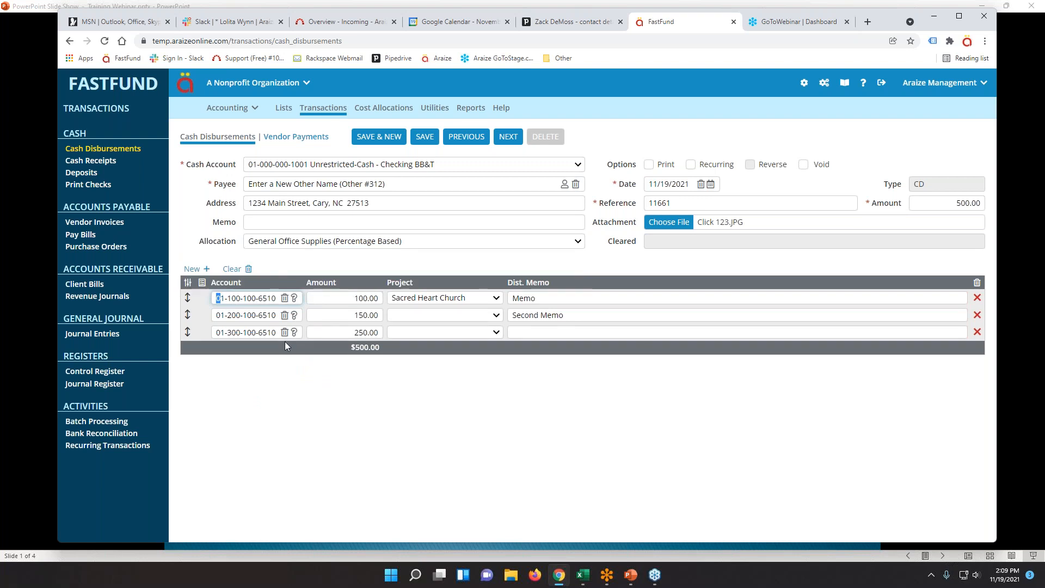
click(232, 269)
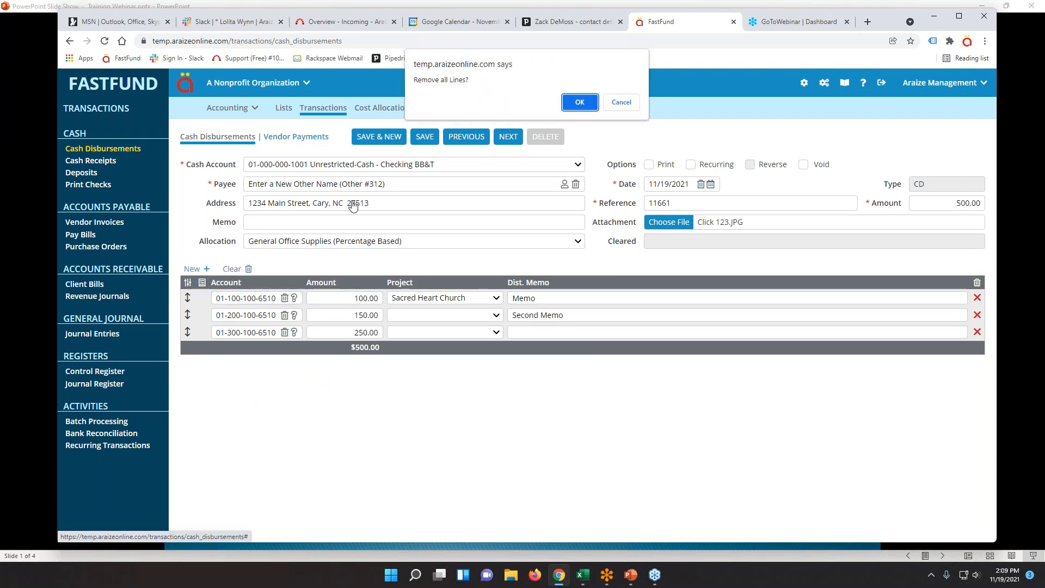
click(572, 103)
text(01-100-100-65)
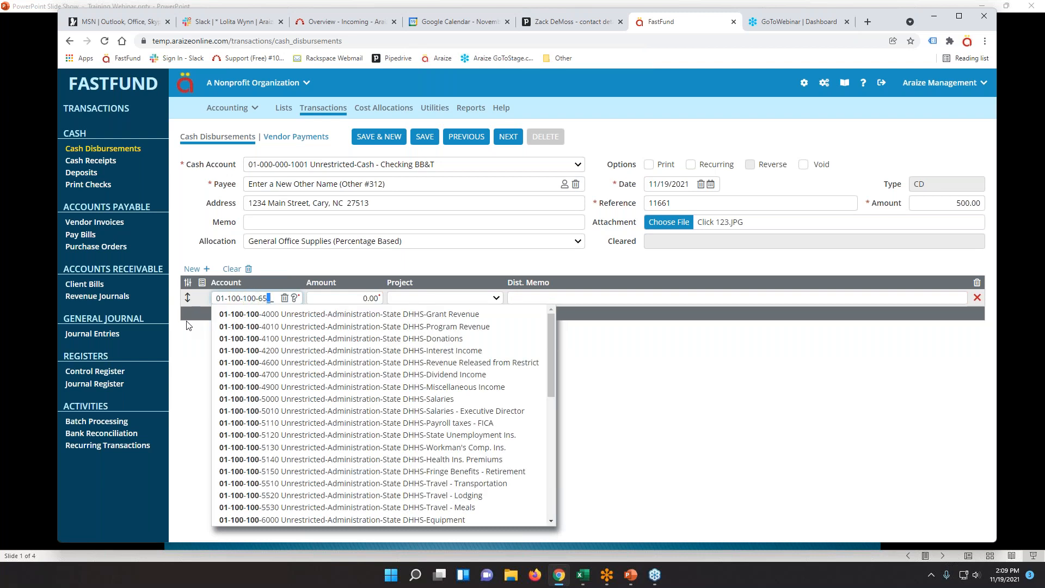
text(10)
key(Tab)
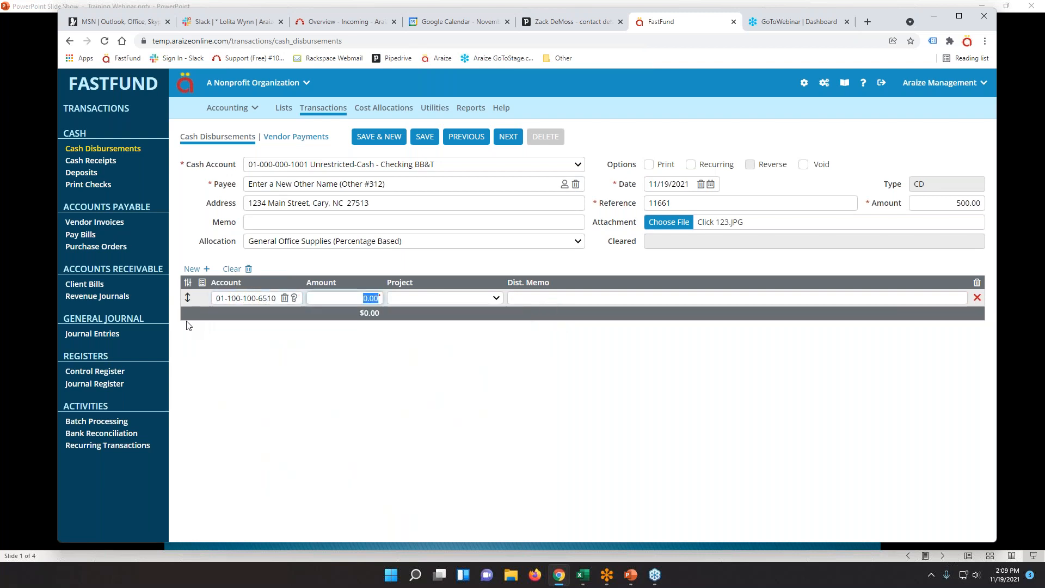
text(100)
key(Tab)
key(Down)
key(Tab)
text(memo)
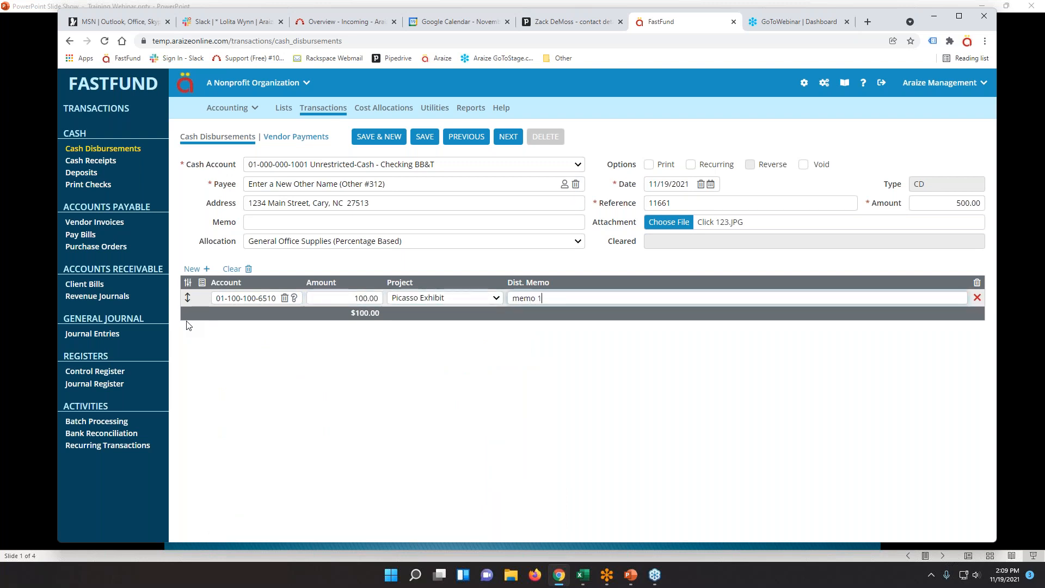
key(Tab)
text(01-200-)
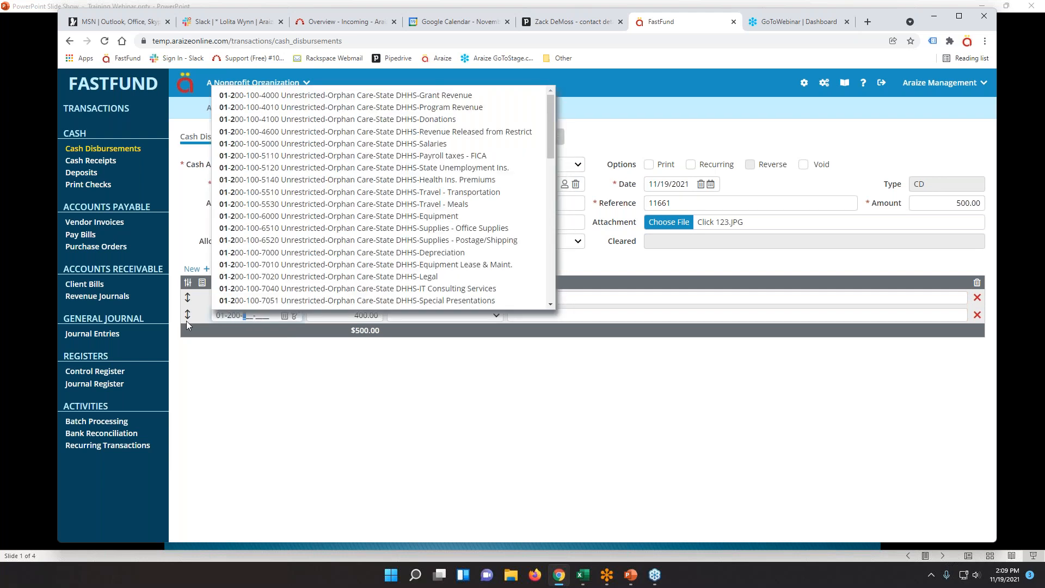
text(100-7)
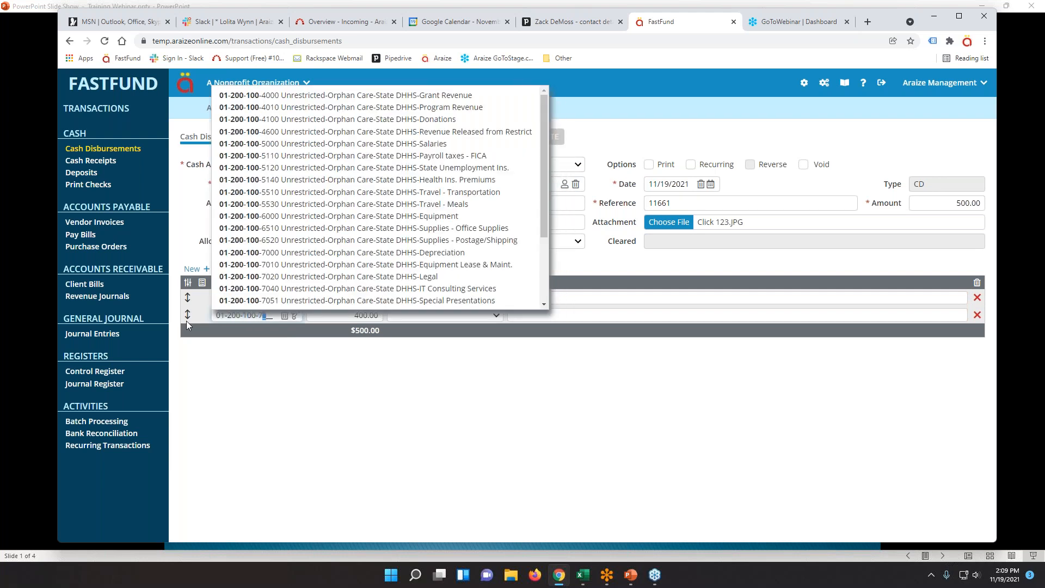
text(040)
key(Tab)
text(100)
key(Tab)
key(Tab)
text(memo 2)
key(Tab)
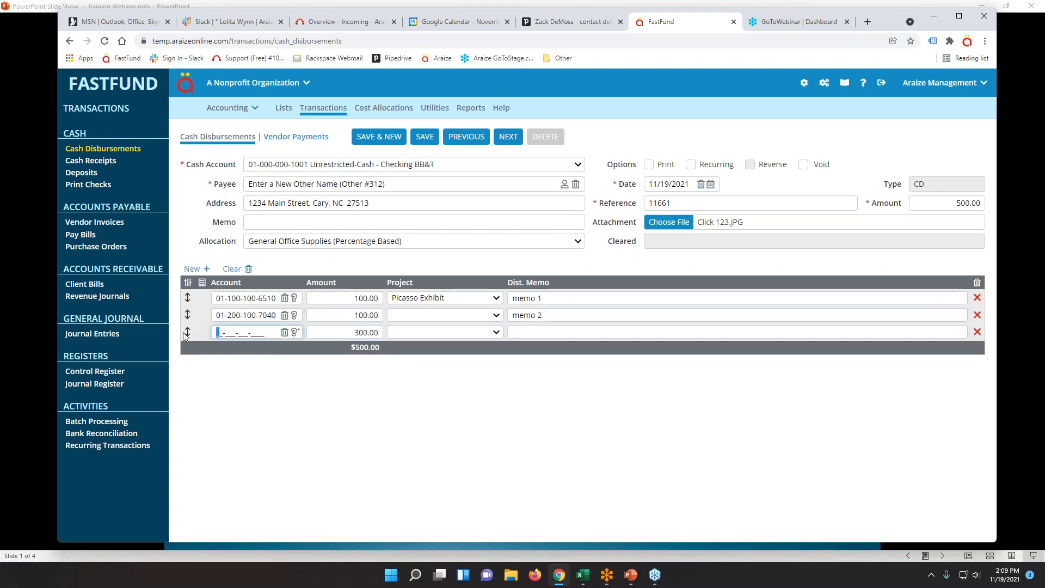
text(0143)
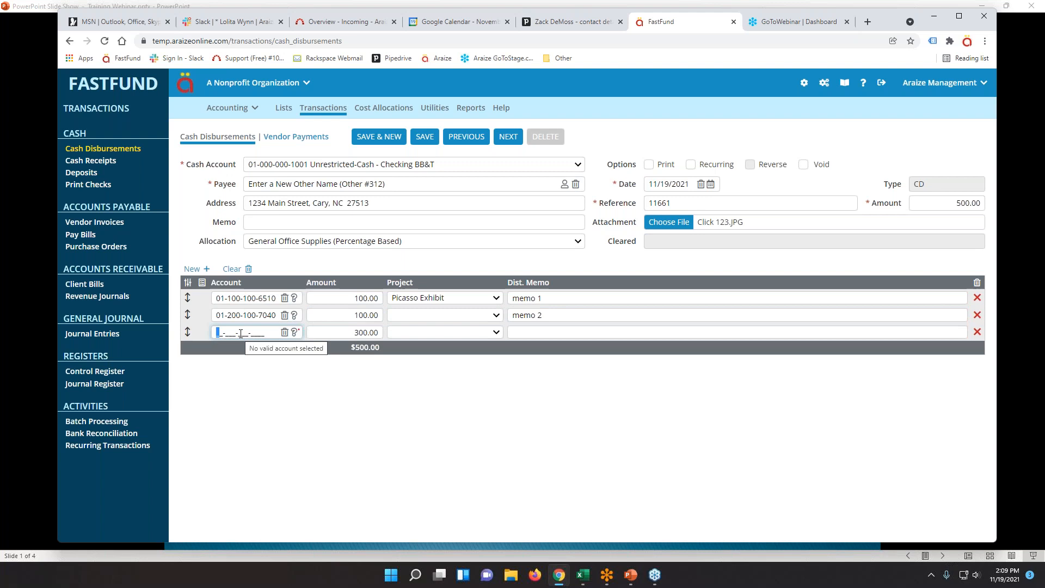
key(BackSpace)
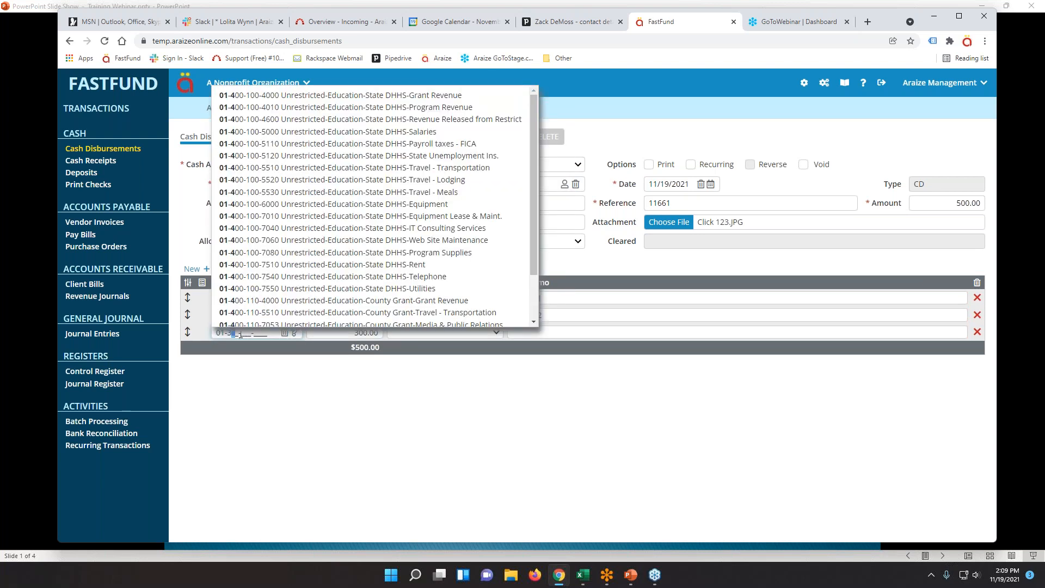
text(00-100-)
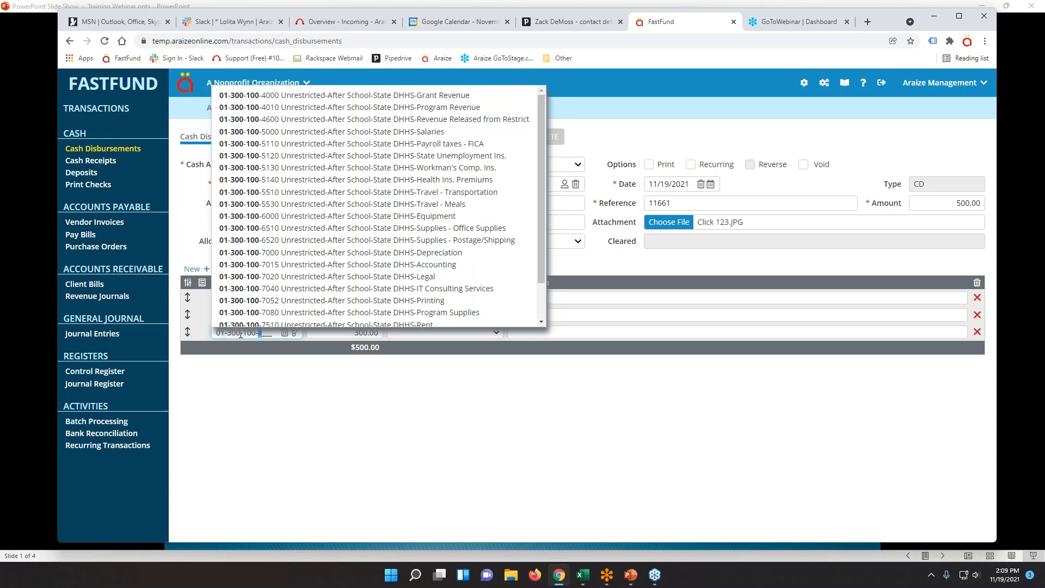
text(7510)
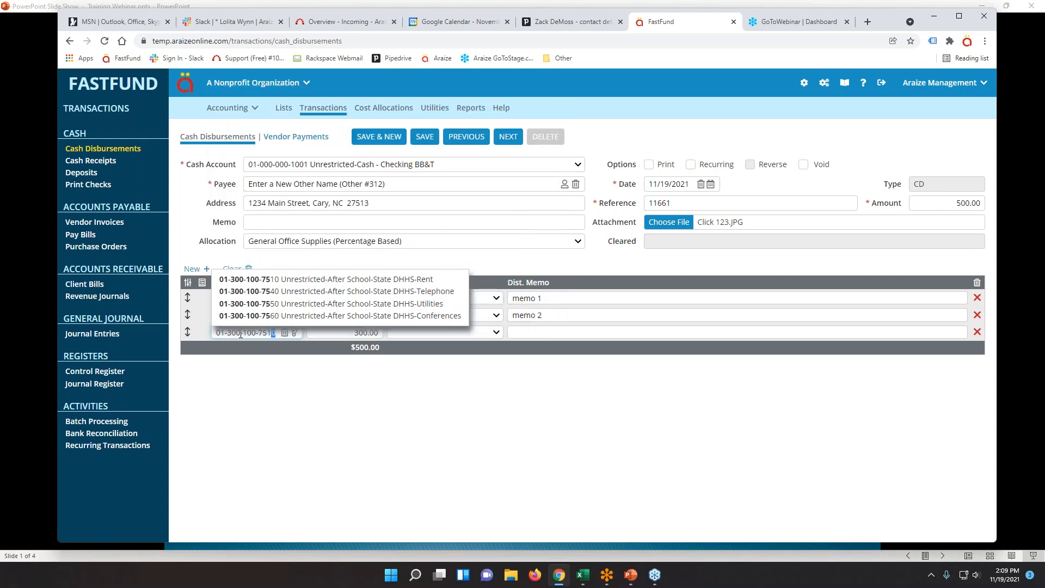
key(Tab)
key(Tab)
key(Tab)
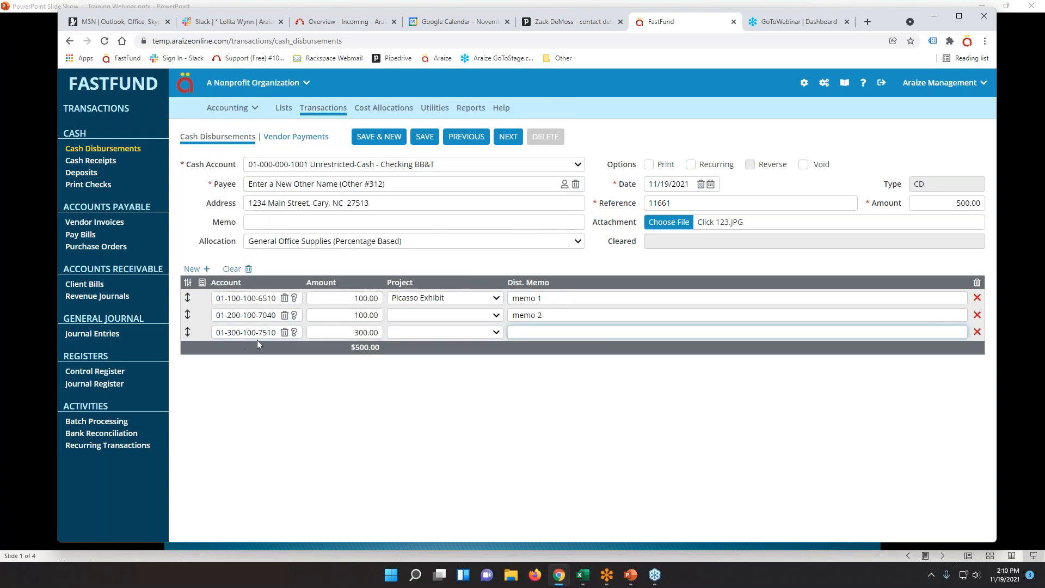
click(426, 136)
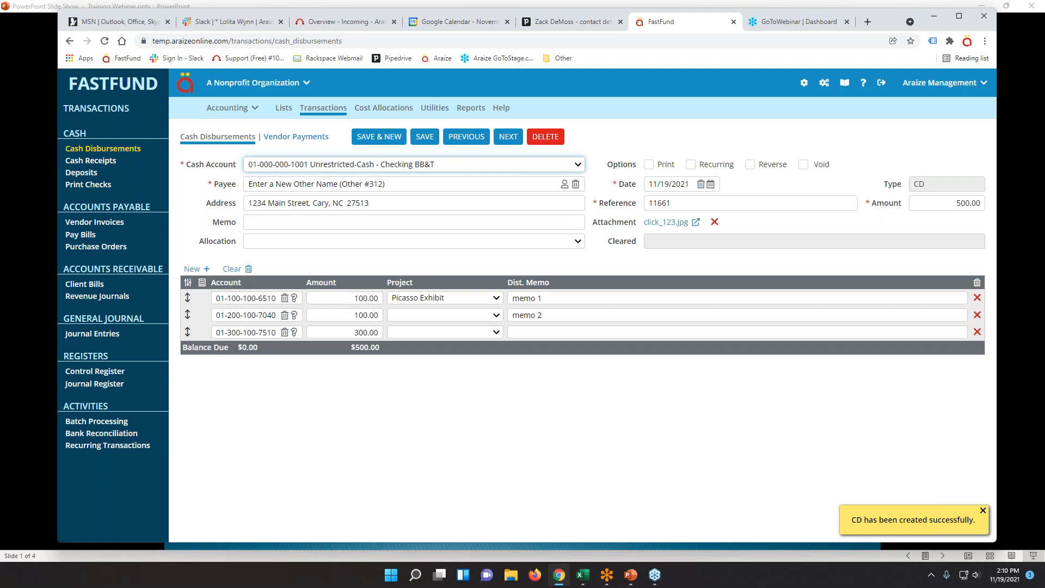
mouse_move(185, 333)
mouse_down()
mouse_move(187, 298)
mouse_move(188, 332)
mouse_up()
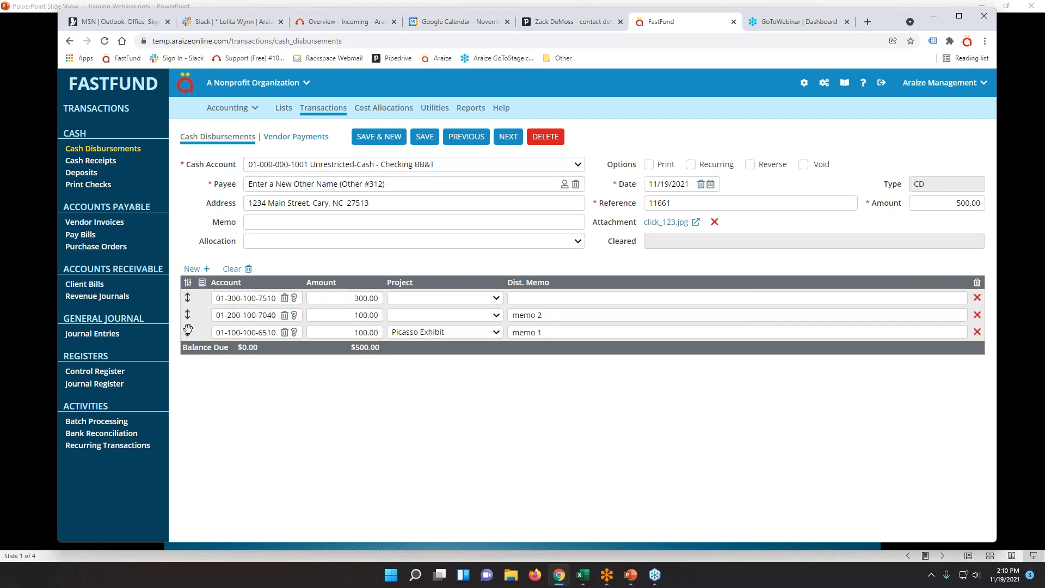
click(425, 137)
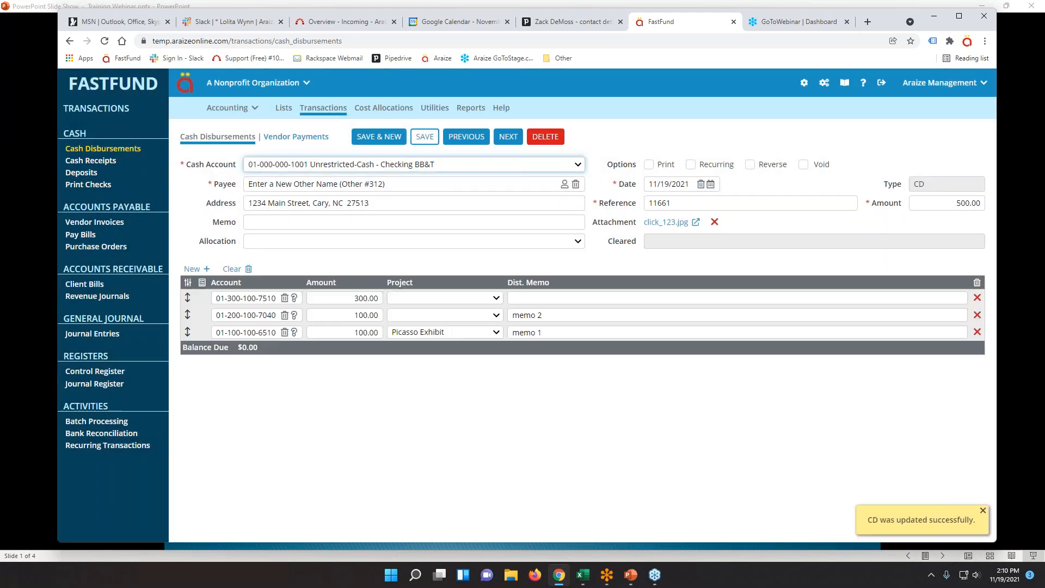
mouse_move(185, 333)
mouse_down()
mouse_move(189, 302)
mouse_move(188, 324)
mouse_move(189, 315)
mouse_up()
click(425, 136)
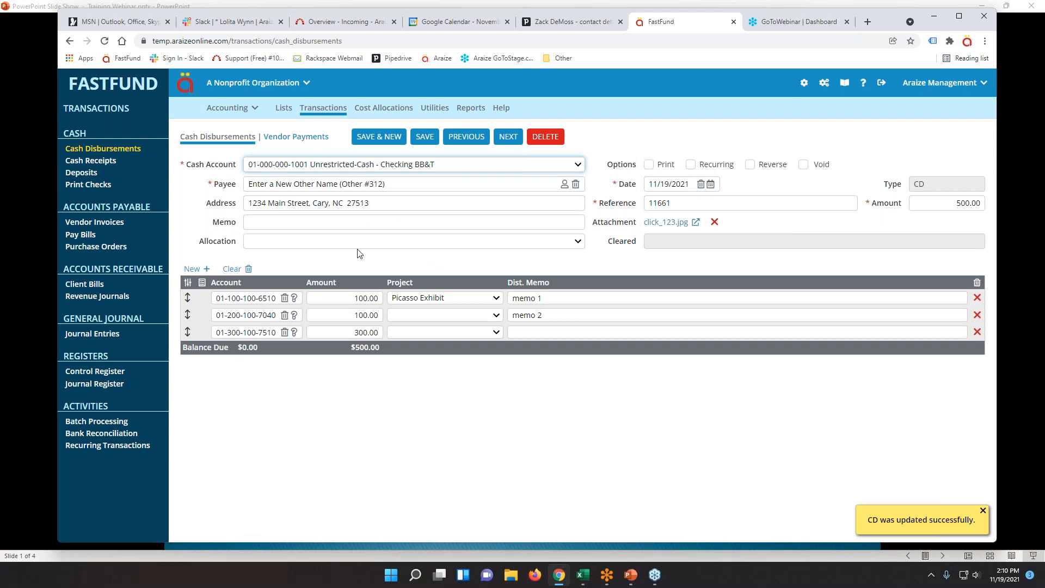
Start a vendor payment to Acme Supply, leaving check printing off.
click(278, 141)
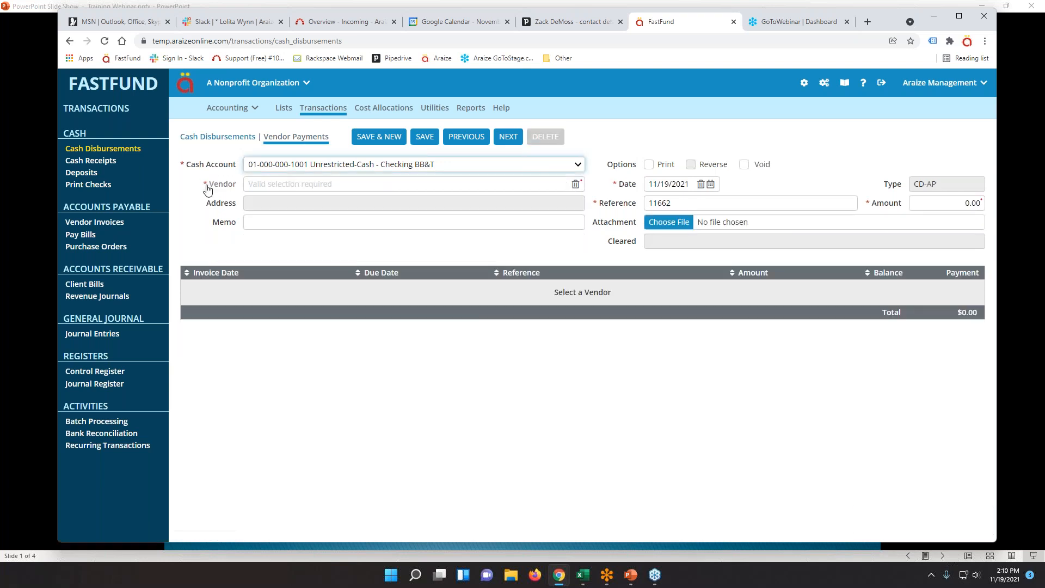
click(208, 188)
text(acme)
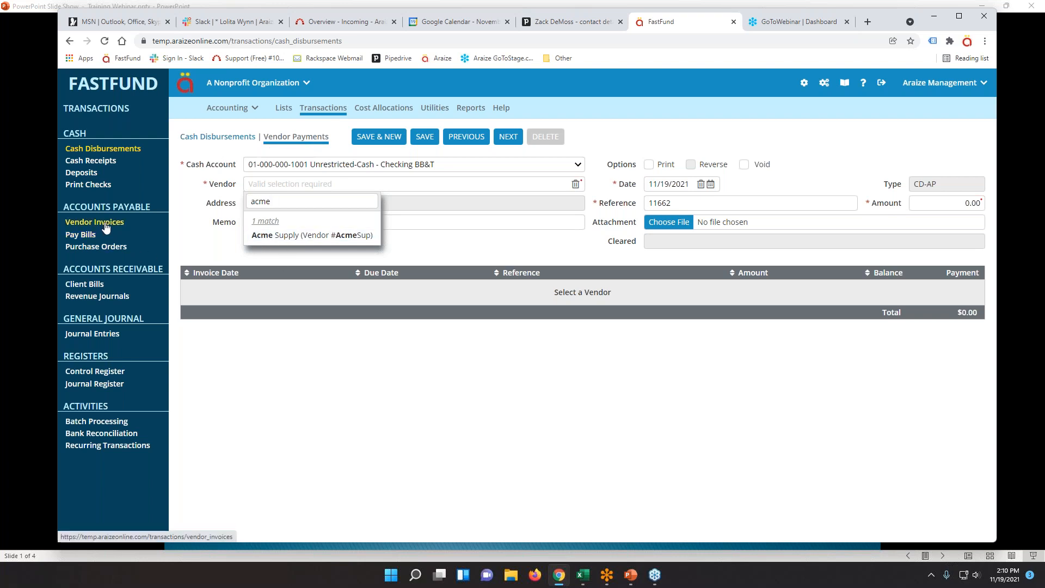
click(294, 236)
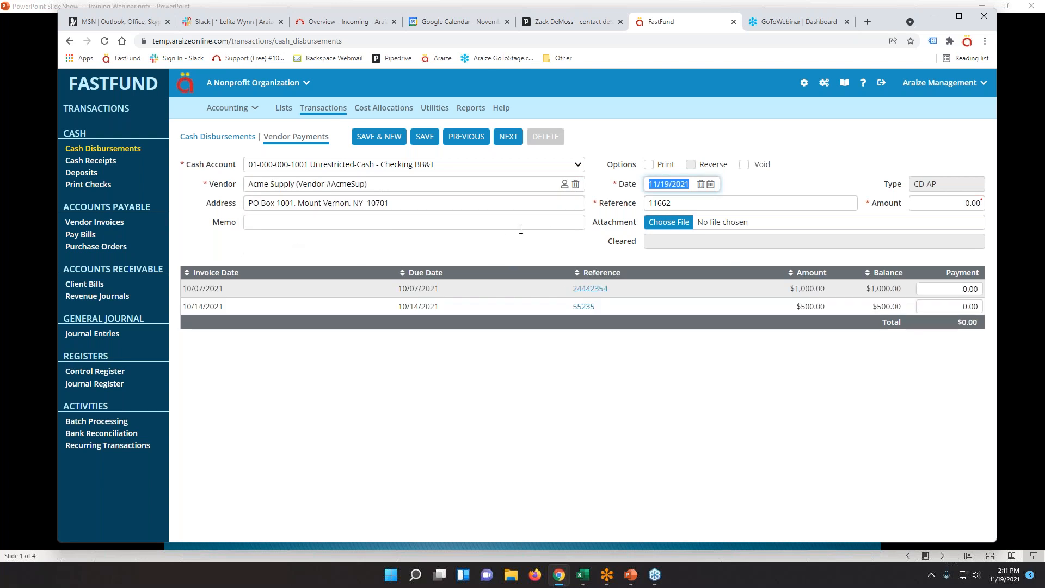
click(649, 166)
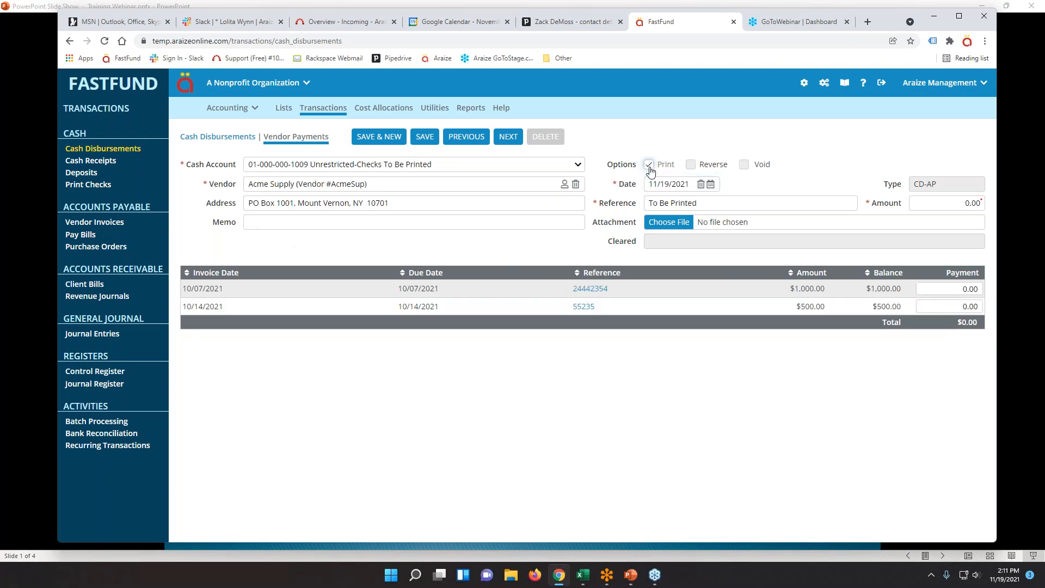
click(650, 165)
key(Tab)
key(Tab)
key(Tab)
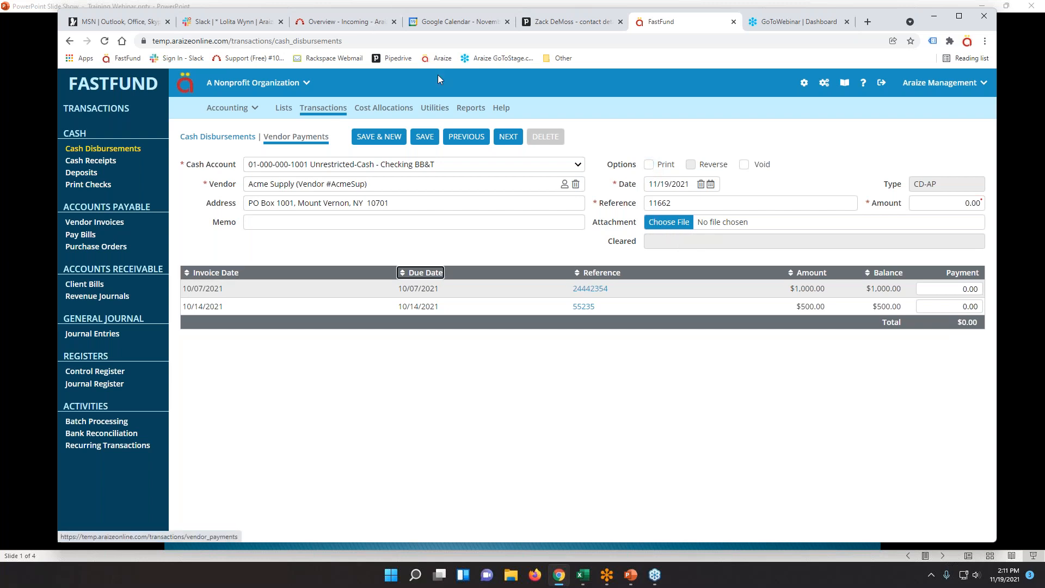
click(678, 203)
Pay 1,500.00, applying 1,000.00 and 500.00 to the two invoices, and save as 11662.
key(Tab)
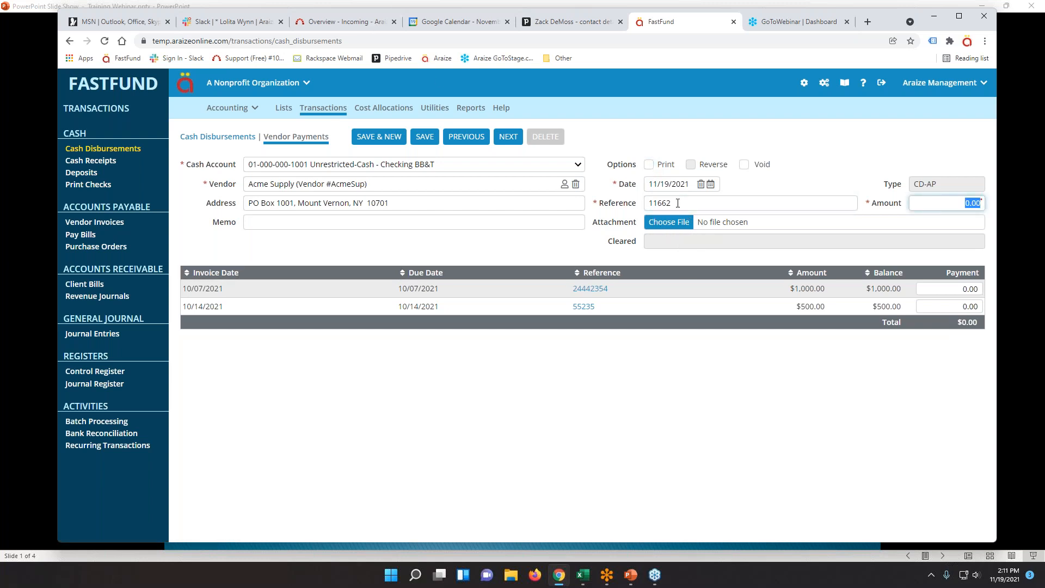
text(15)
key(Tab)
key(Tab)
text(1,)
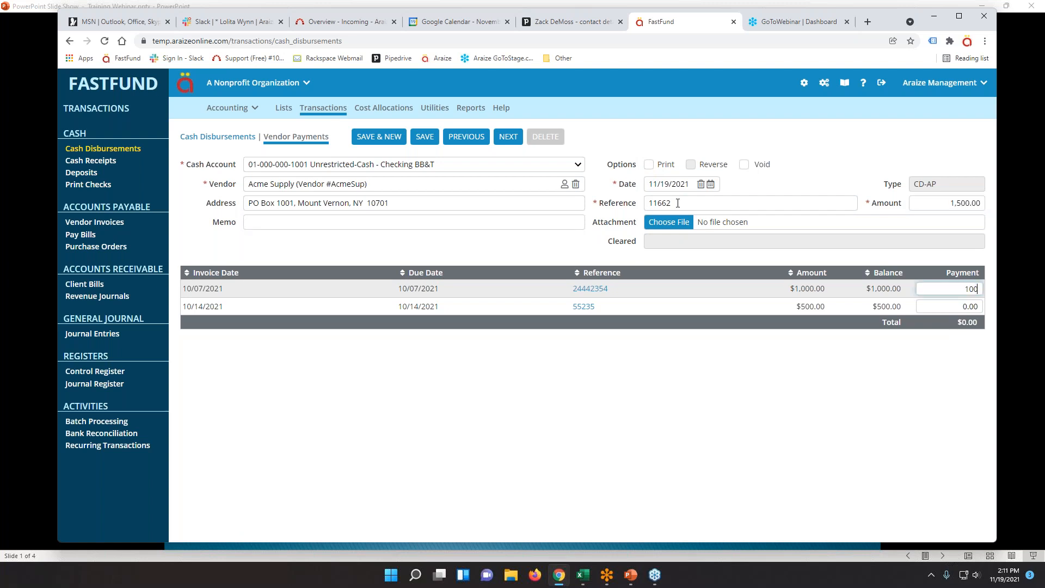
text(000)
key(Tab)
text(5)
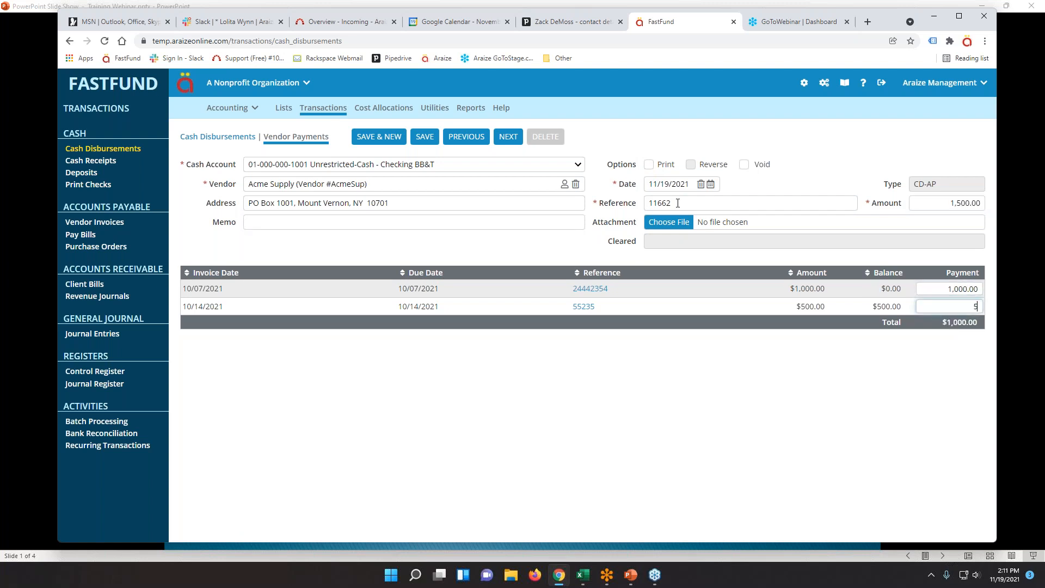
key(Tab)
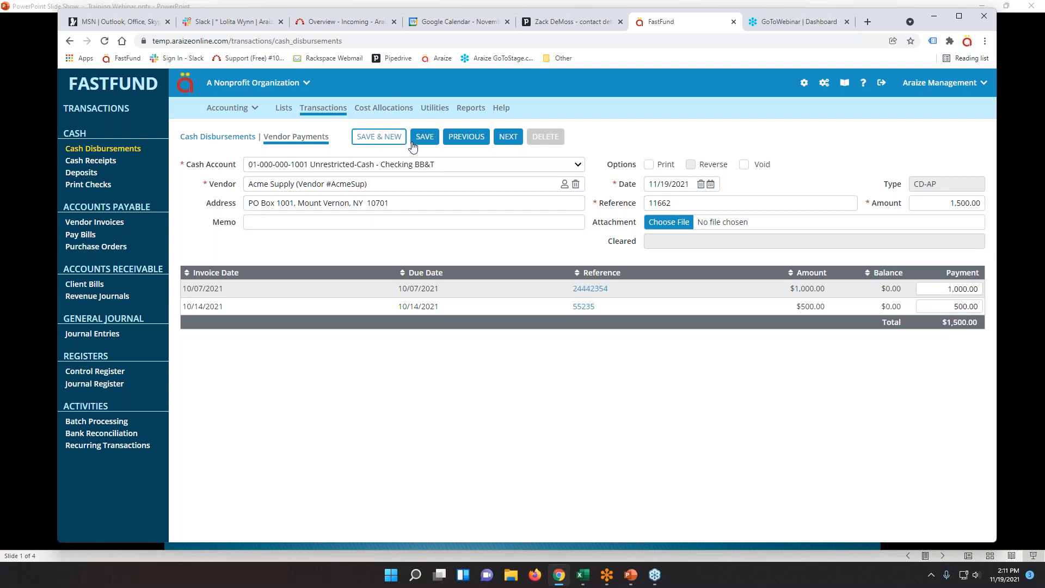
click(388, 141)
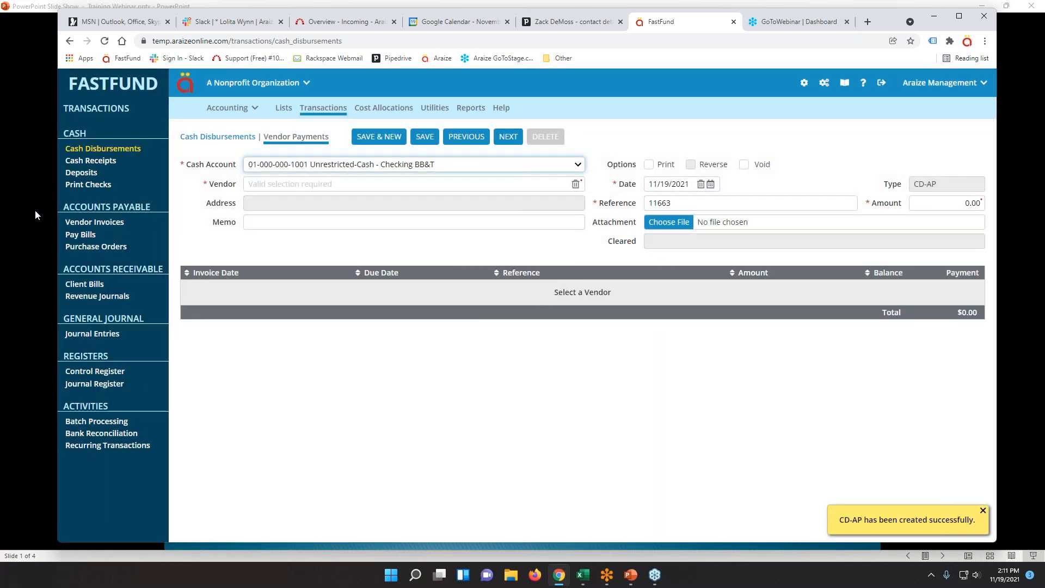
Review the 5 open invoices totaling $3,300.00 on Pay Bills, then bring up the Lists dashboard.
click(83, 235)
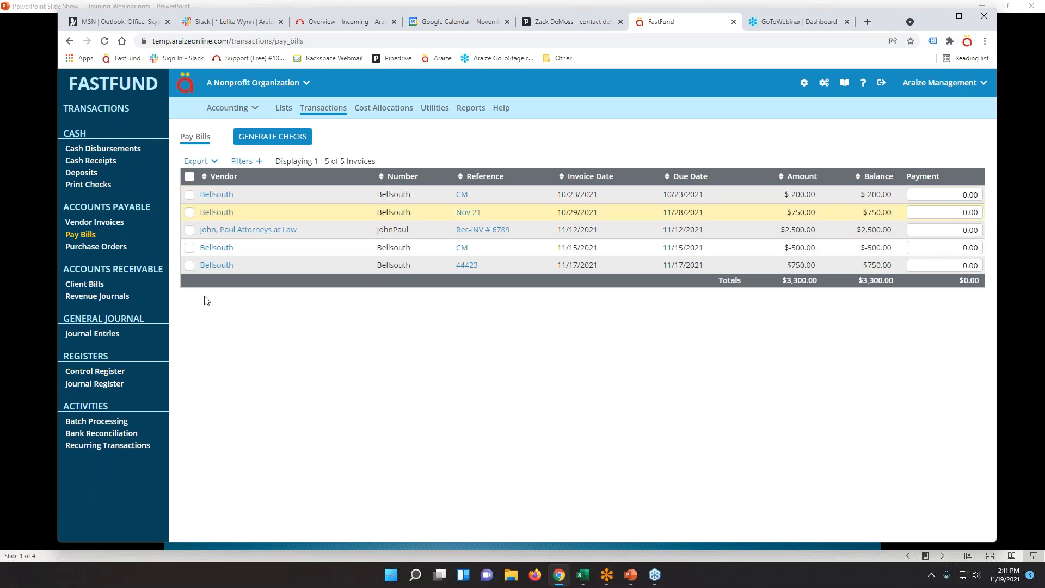
click(282, 110)
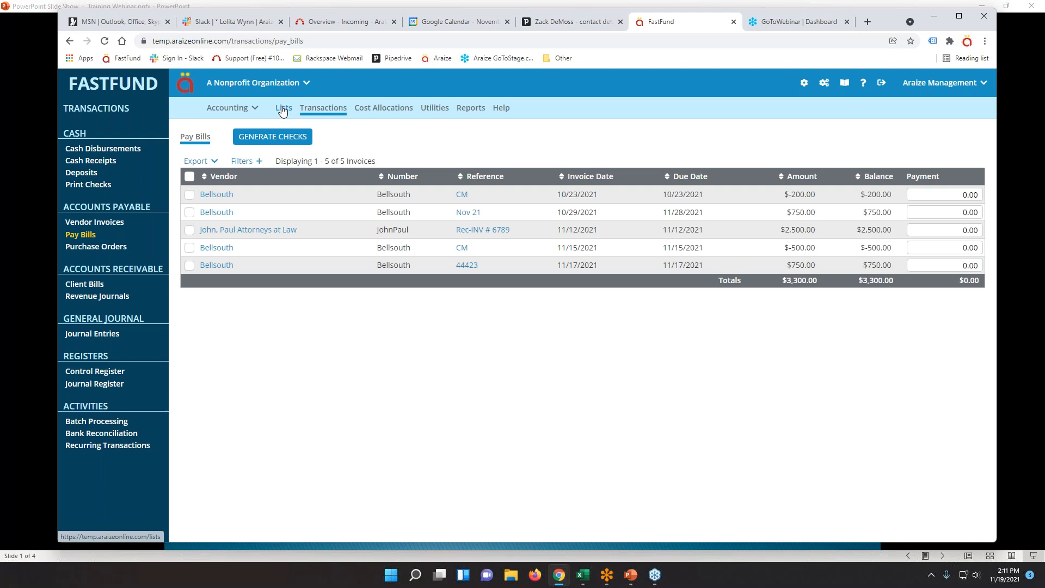
Reopen Acme Supply's 11/19/2021 1,500.00 payment 11662, resave it, and start blank vendor payment 11663.
click(80, 211)
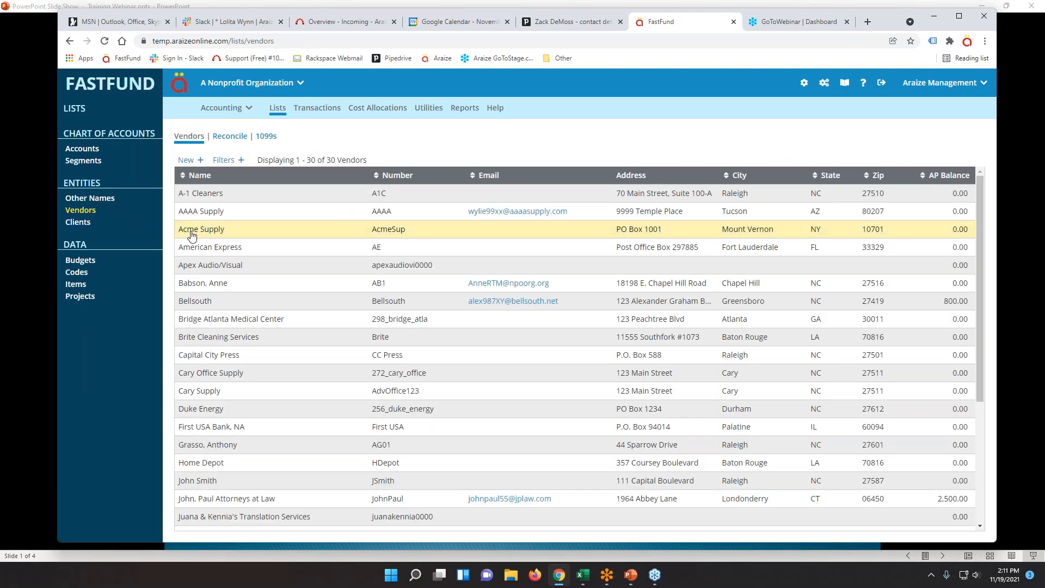
click(190, 233)
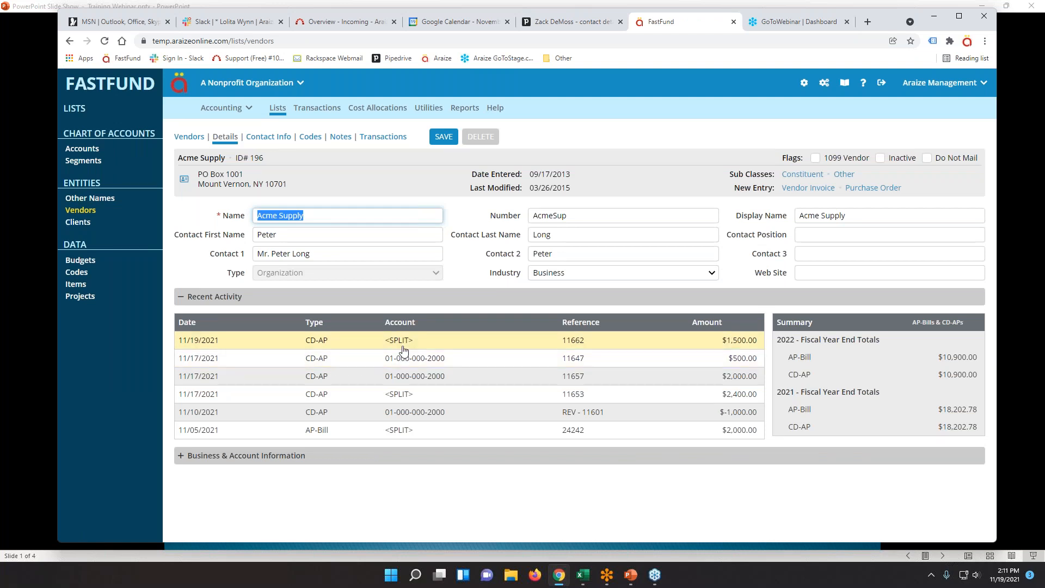
click(581, 347)
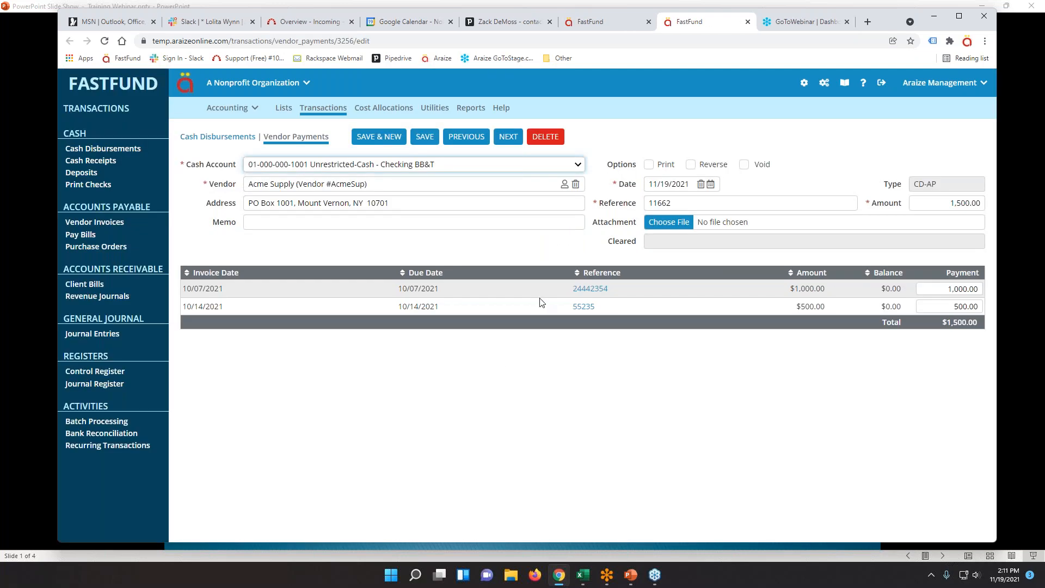
click(376, 137)
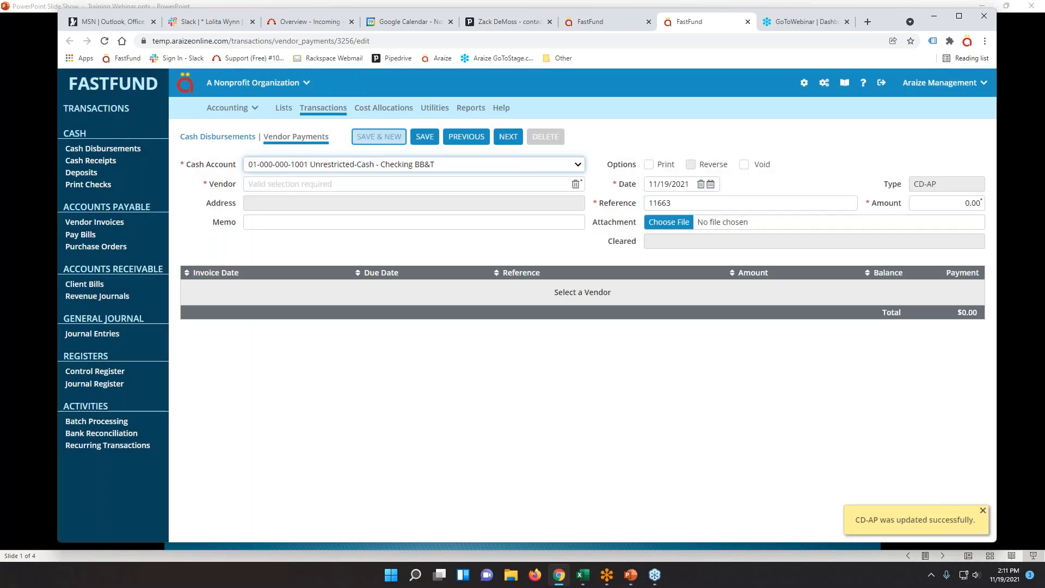
click(280, 186)
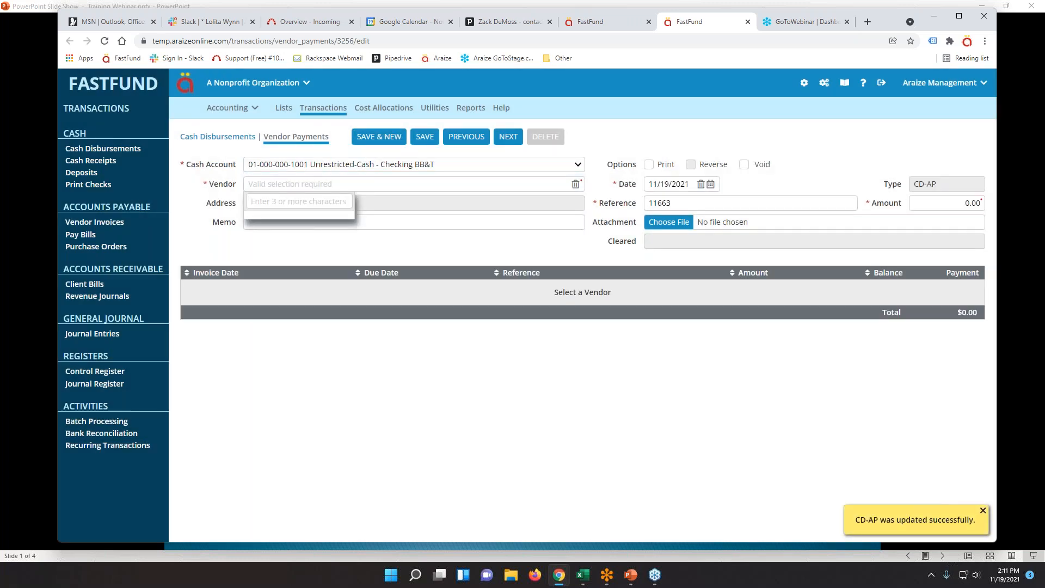
Make 11663 a general cash disbursement paid to Other #312, found by searching 'new', and view that payee.
click(218, 137)
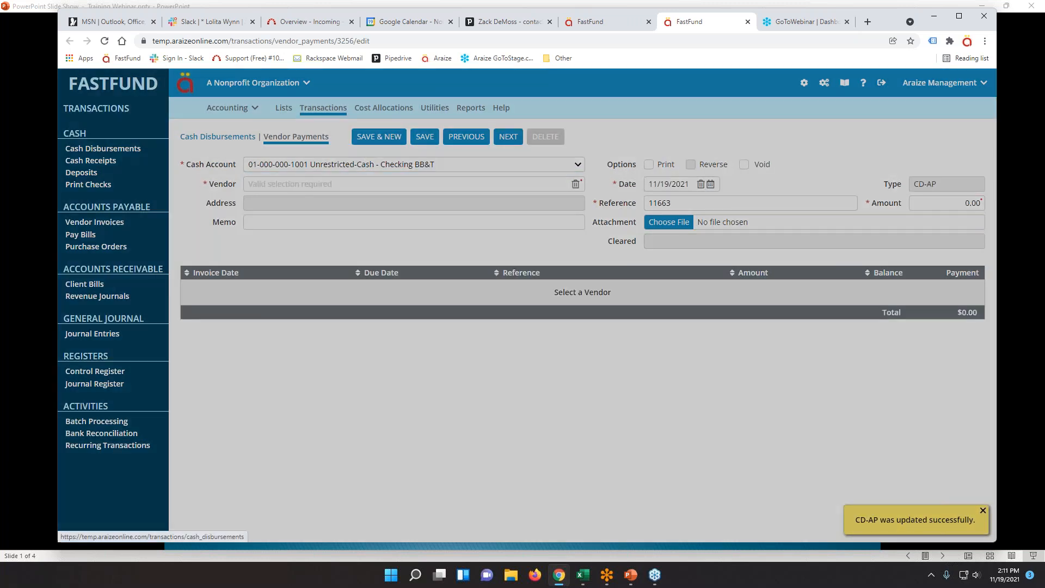
click(299, 184)
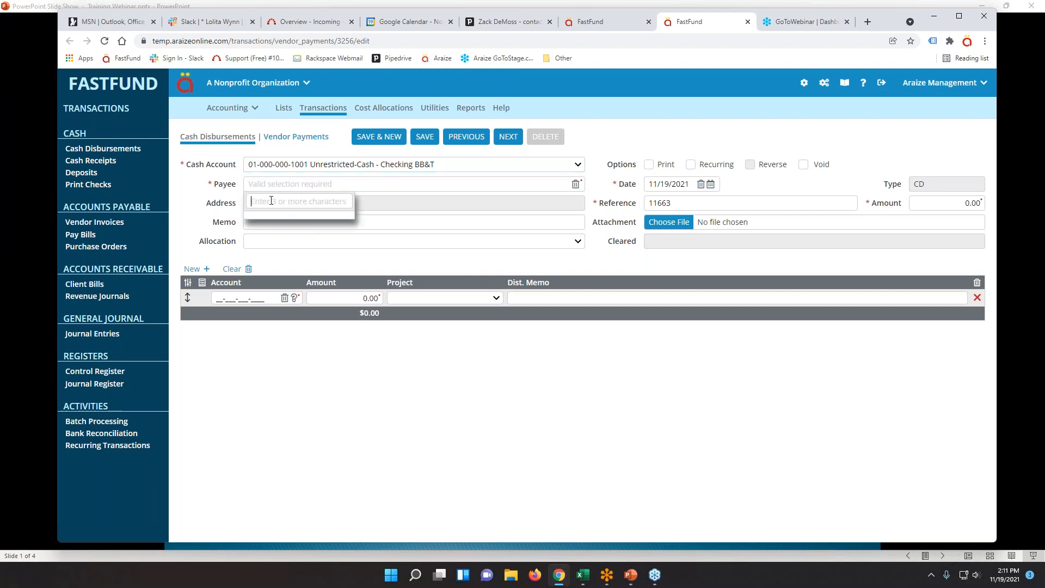
text(new)
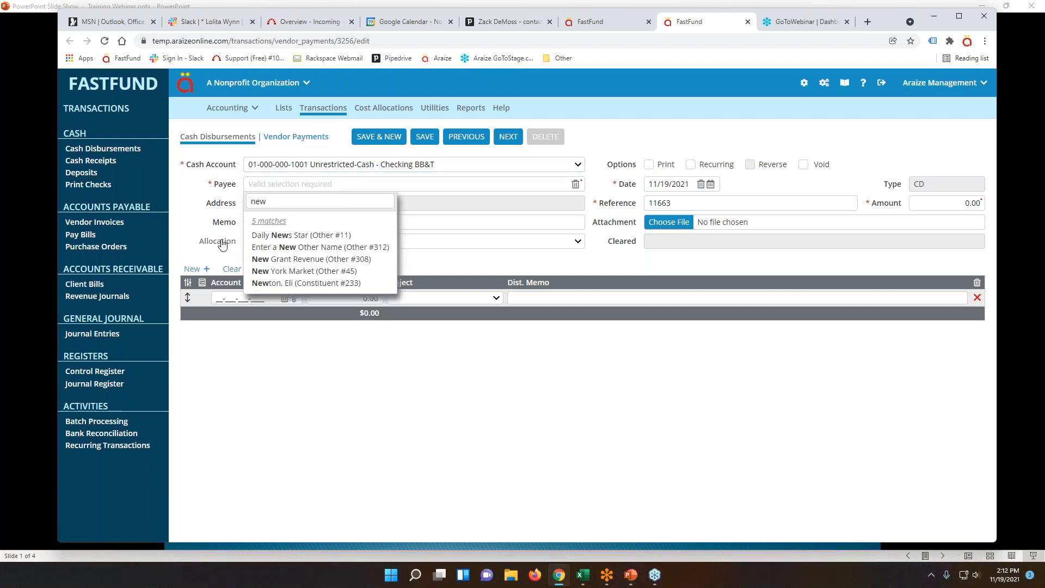
click(265, 247)
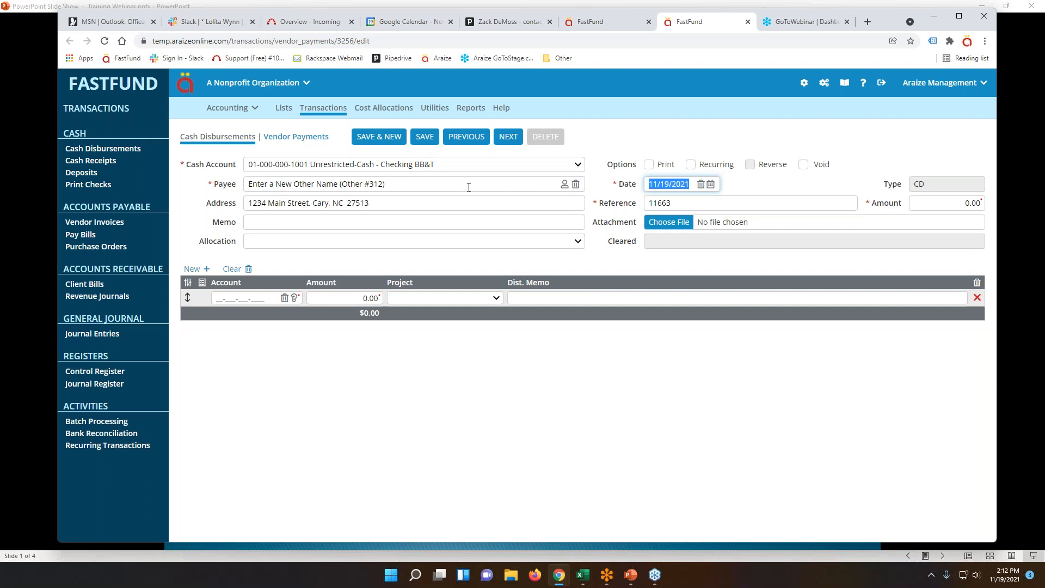
click(565, 188)
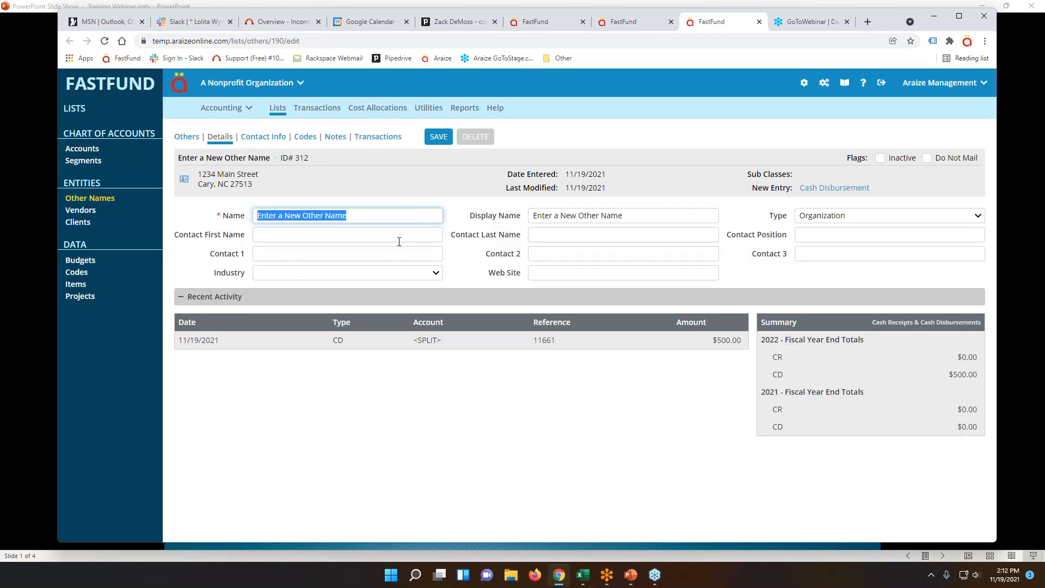
Enter the payee's contact first and last name plus the Contact 1 and Contact 2 names.
click(300, 260)
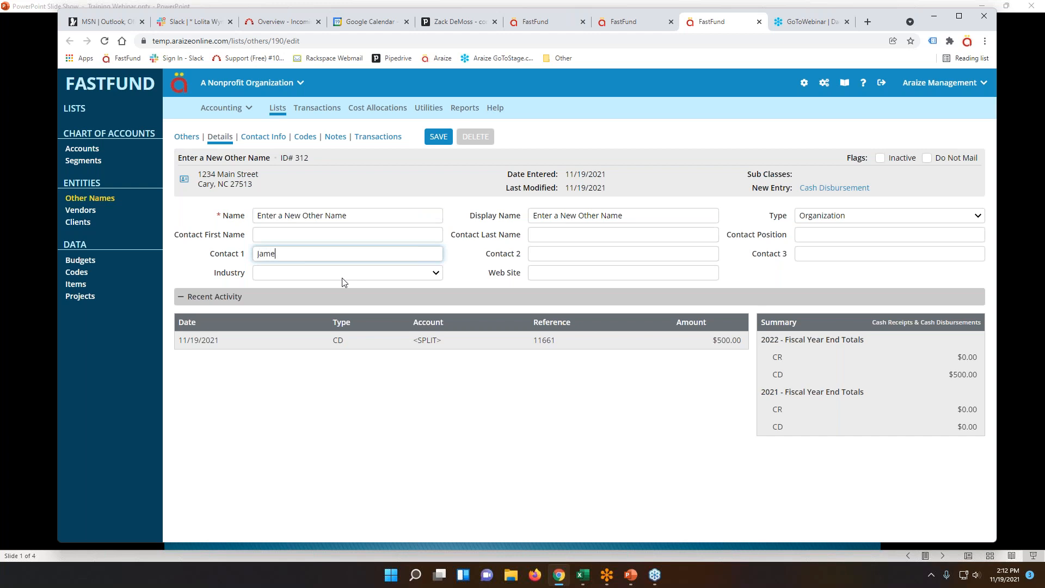
key(Tab)
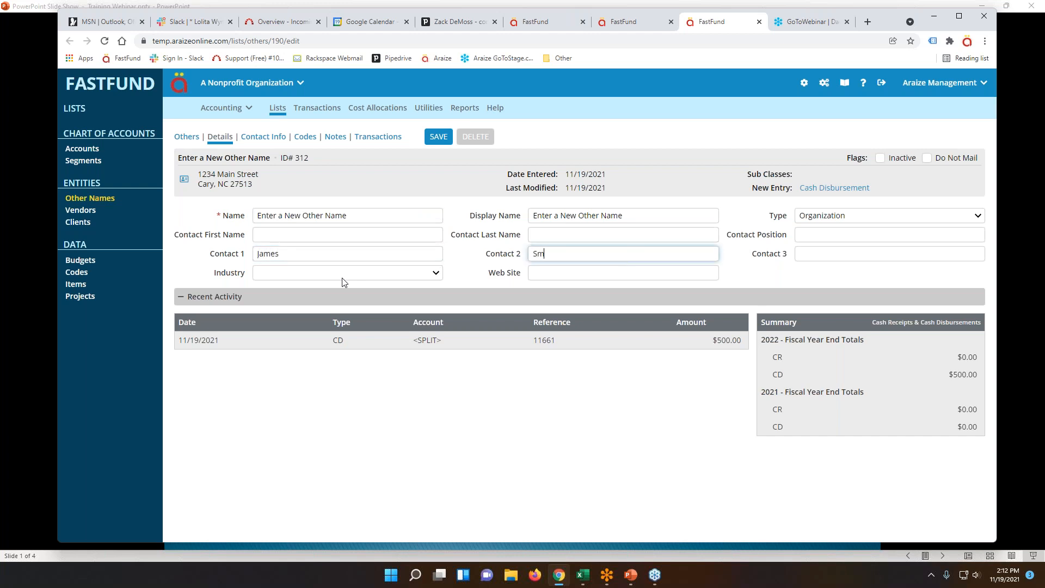
key(shift+Tab)
key(shift+Tab)
key(shift+Tab)
key(shift+Tab)
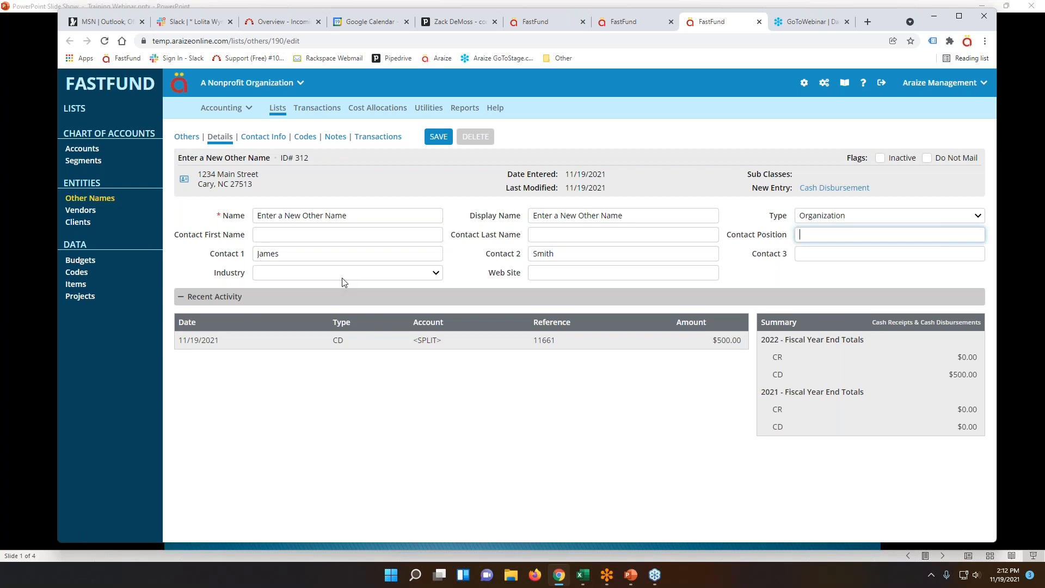
text(James)
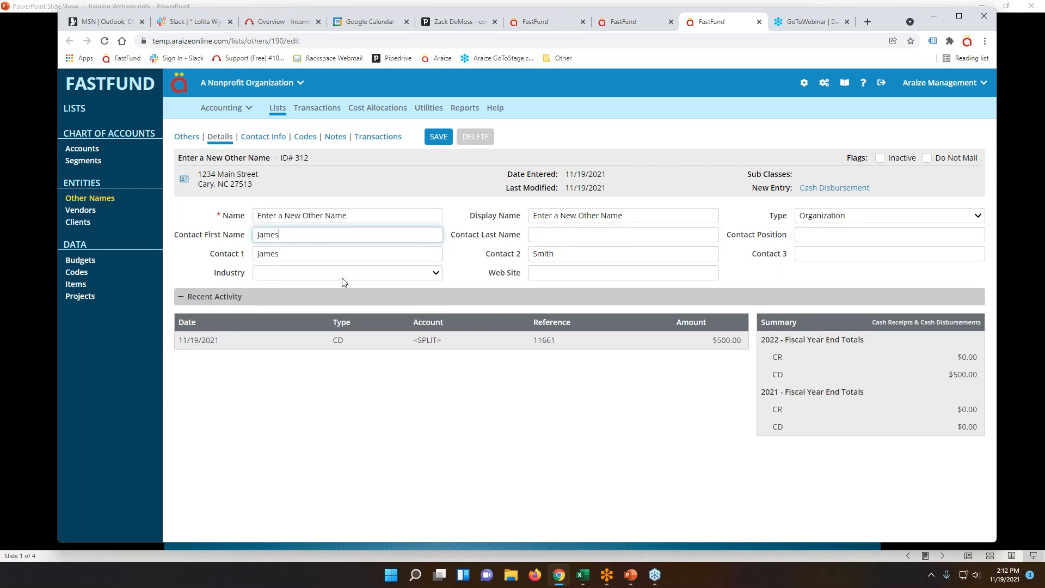
key(Tab)
text(Smith)
key(Tab)
key(Tab)
text(Mr)
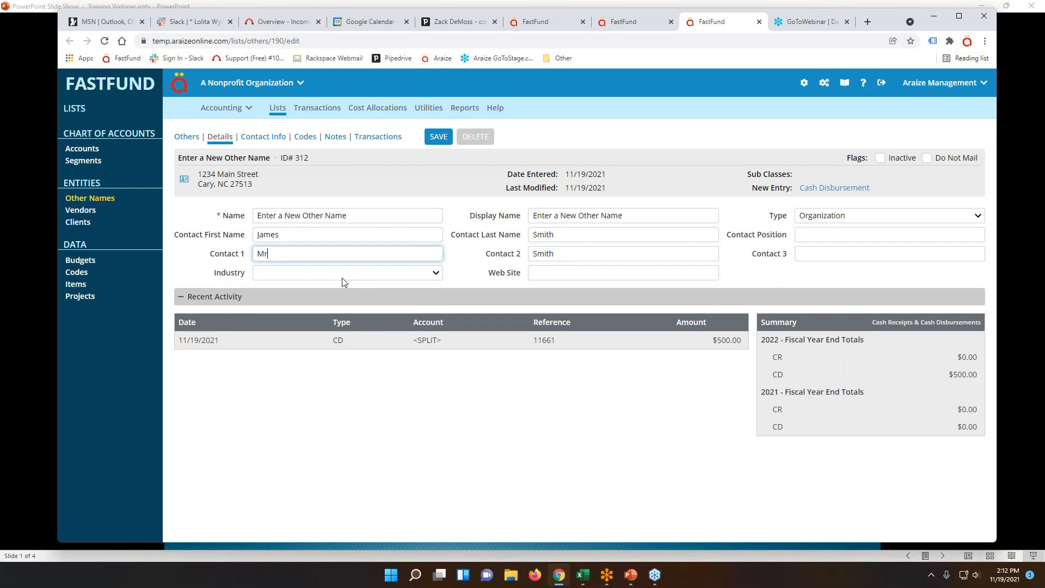
text(. James Smith)
key(Tab)
text(J)
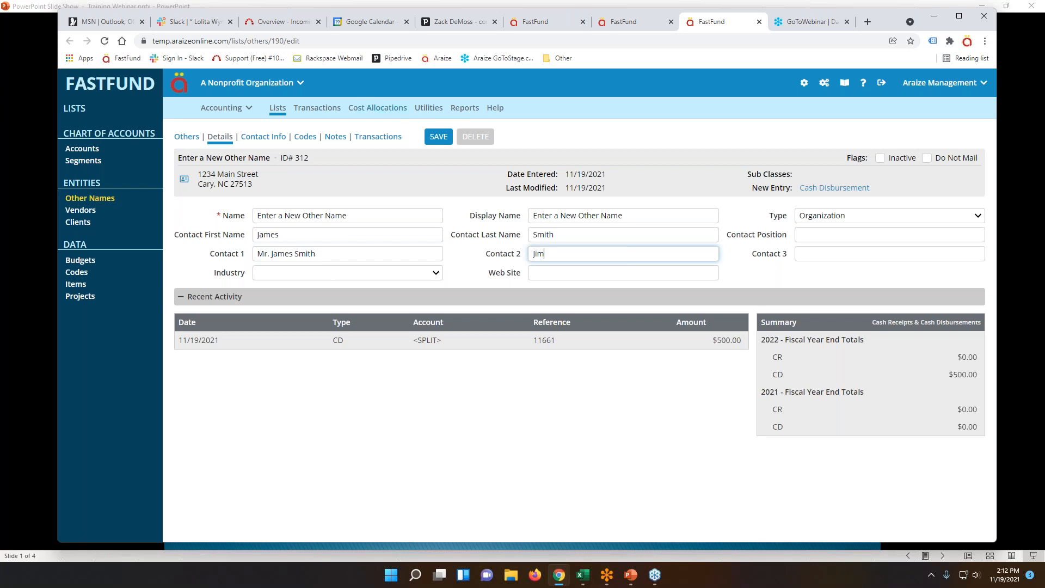
Save payee Other #312's record and return to the 11663 cash disbursement.
click(429, 134)
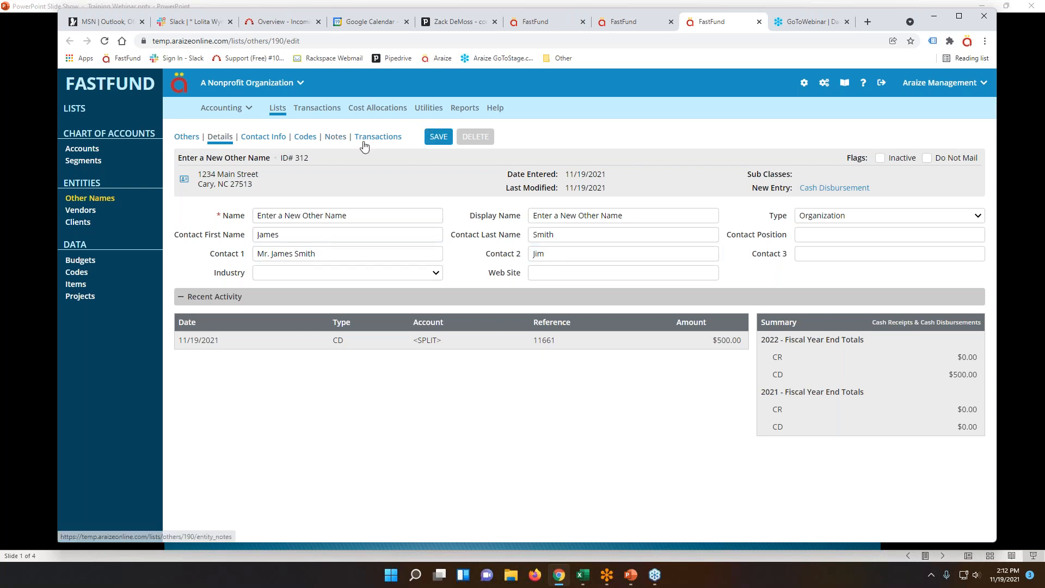
click(438, 137)
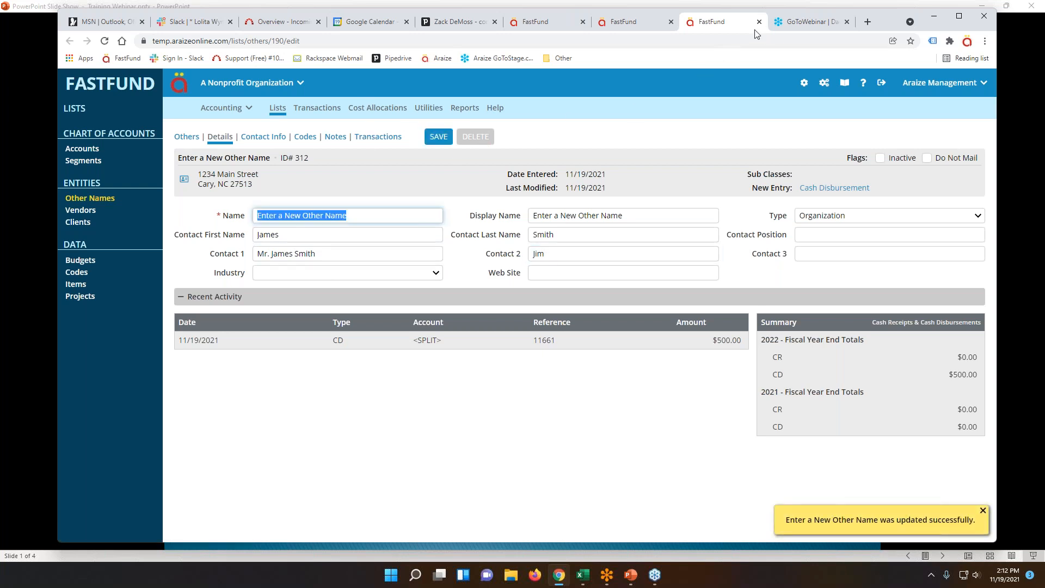
click(626, 21)
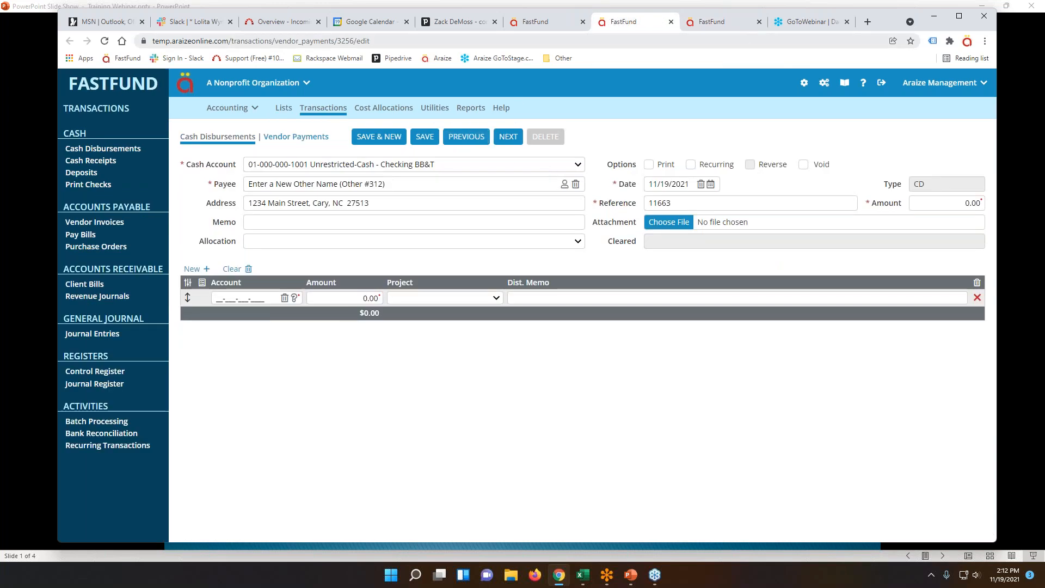
Close the payee record and discard the unsaved disbursement to reach the BB&T checking reconciliation.
click(760, 22)
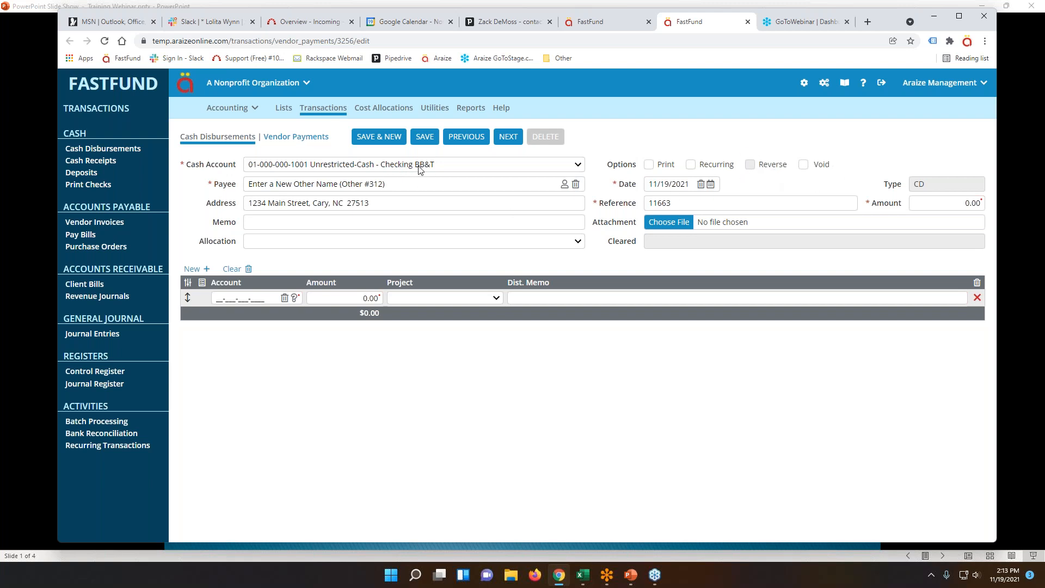
click(106, 436)
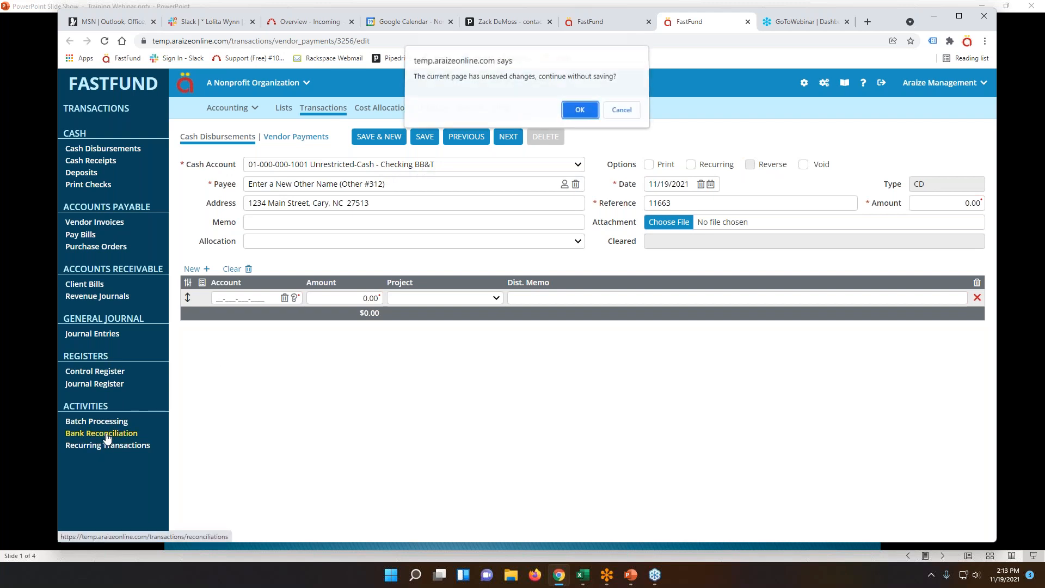
click(621, 113)
click(438, 140)
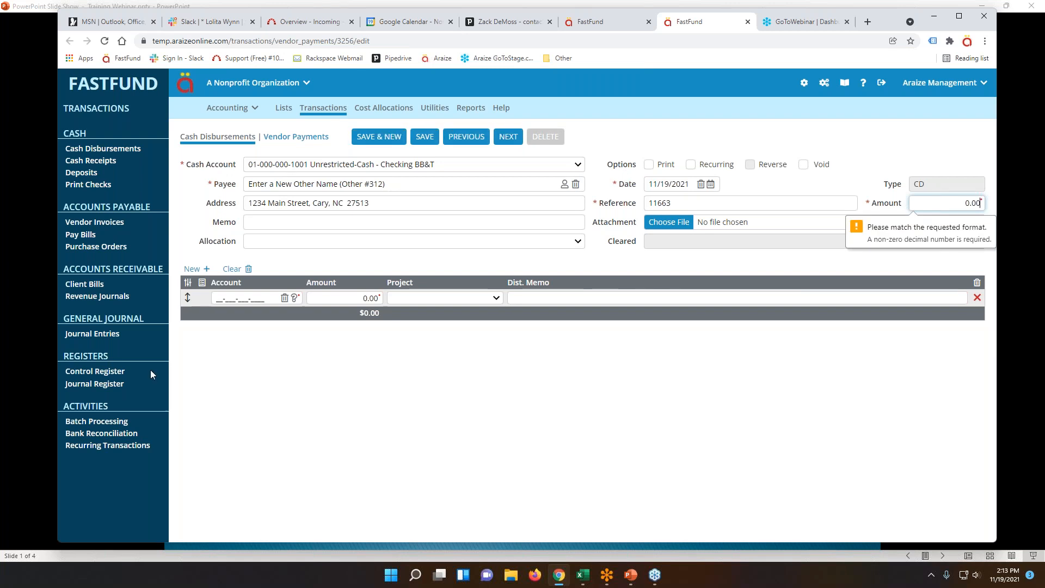
click(106, 434)
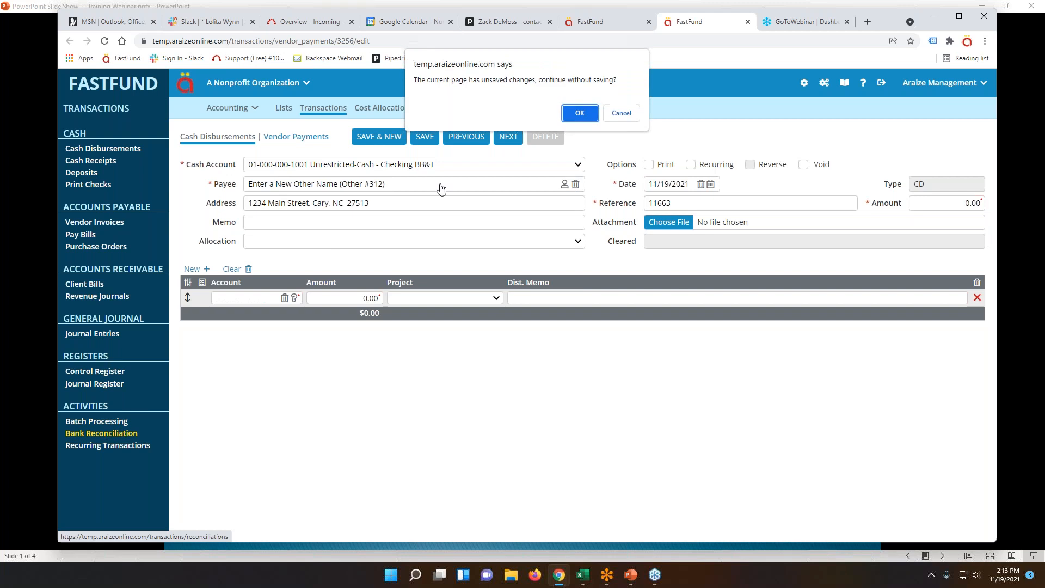
click(579, 114)
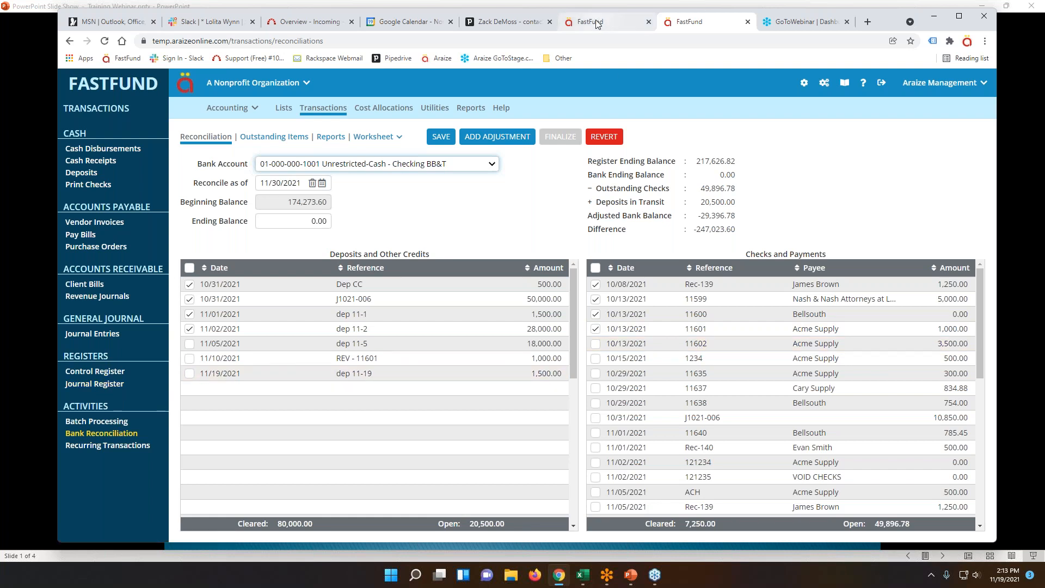
Show the Control Register of BB&T checking transactions for 10/01/2021–10/31/2021.
click(108, 374)
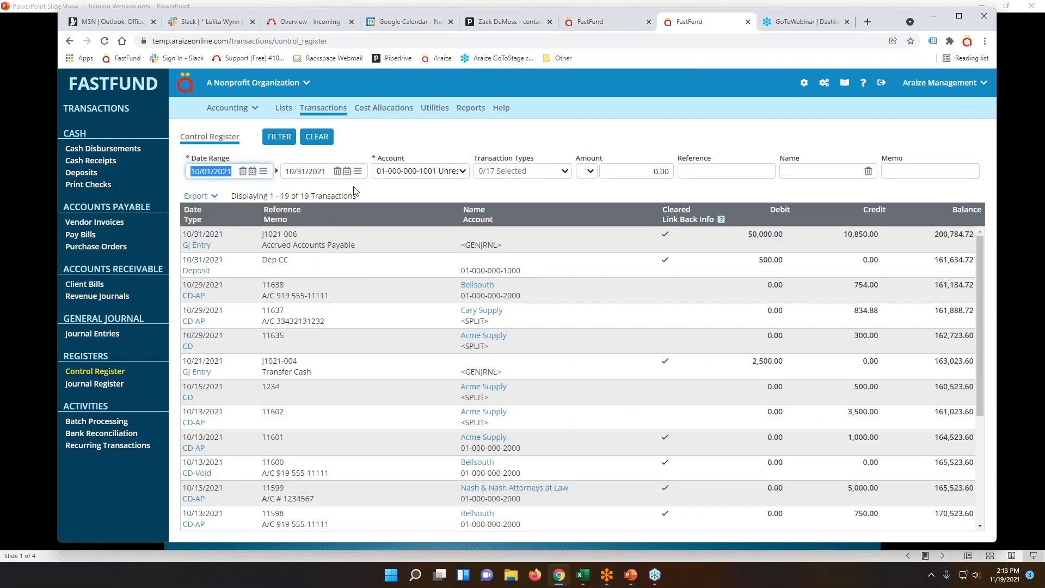
Keep Checking BB&T as the register filter and try voiding check 11602, which is refused.
click(425, 172)
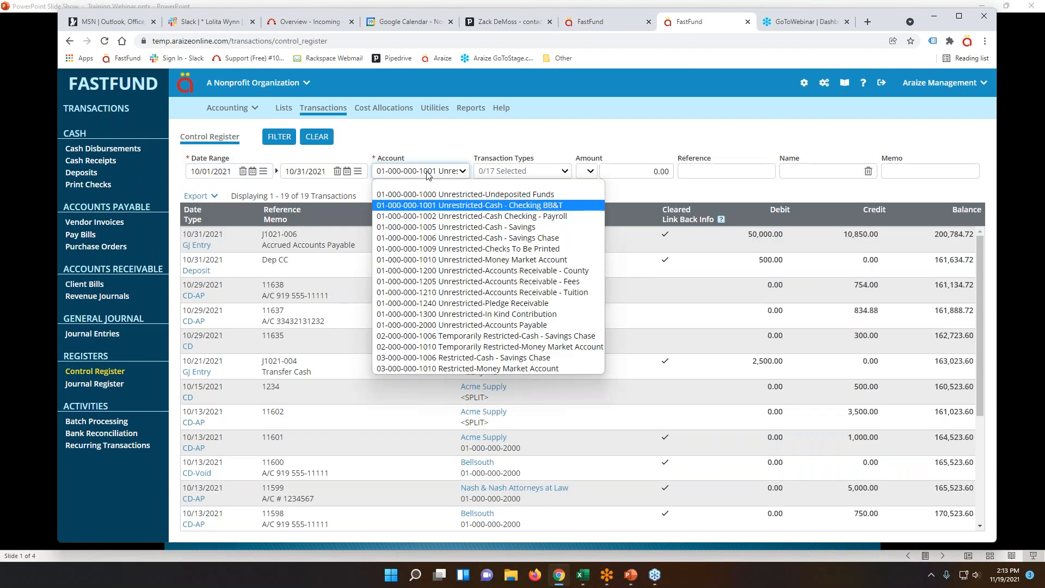
click(452, 208)
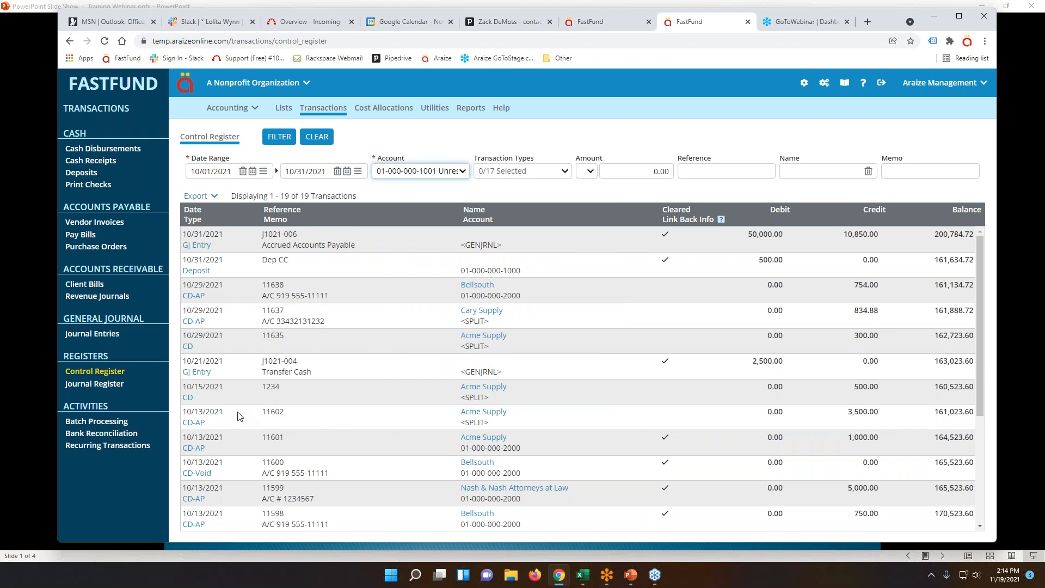
click(192, 424)
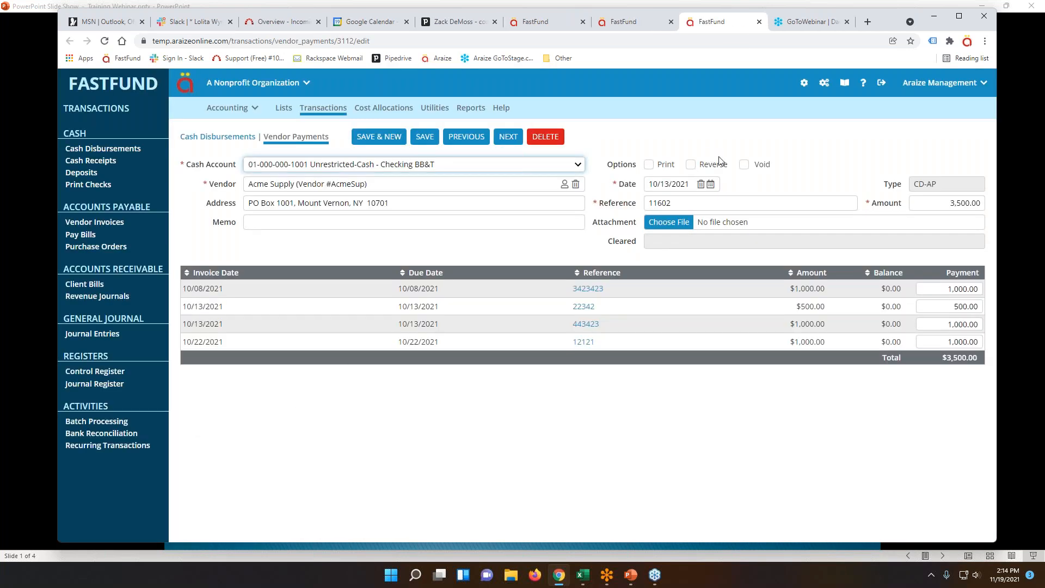
click(744, 166)
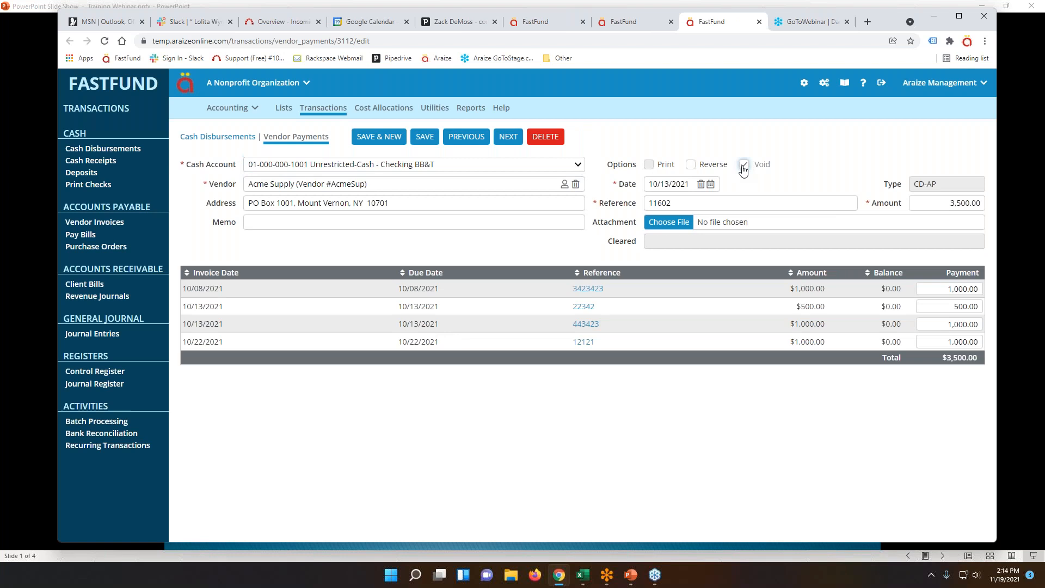
click(425, 138)
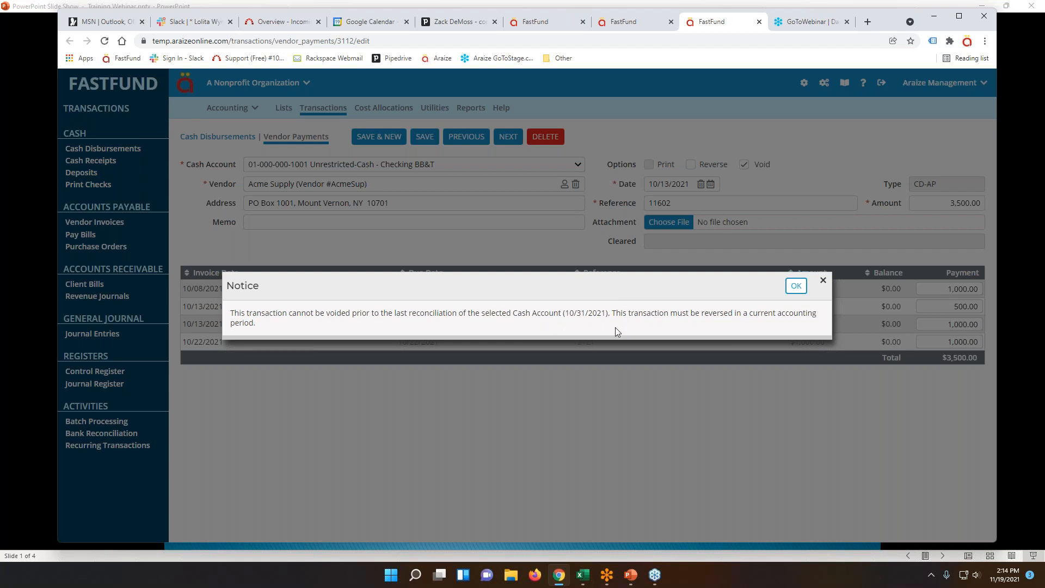
click(796, 285)
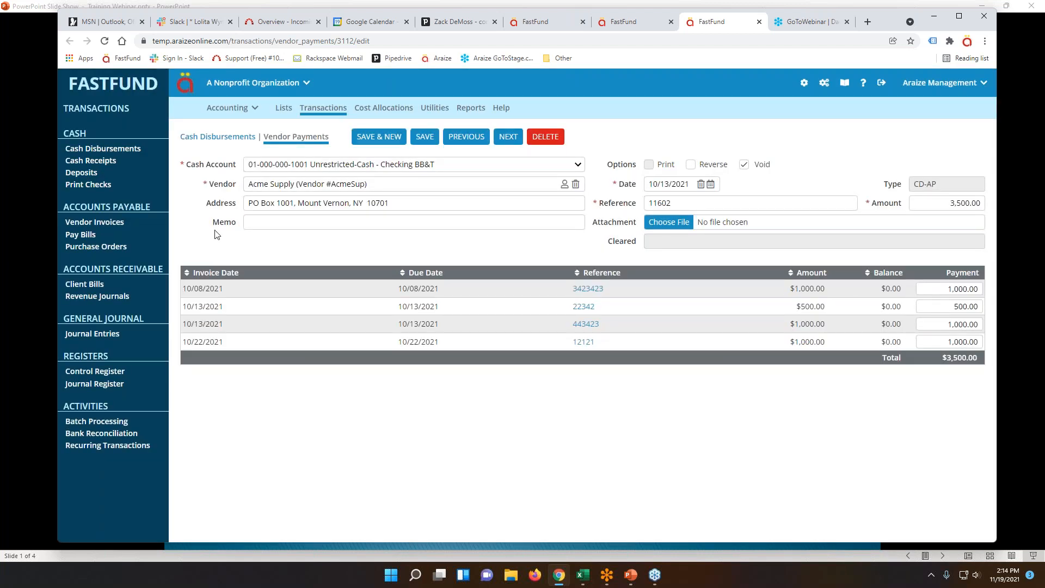
Discard the void and open the 10/31/2021 BB&T reconciliation report in the desktop PDF reader.
click(86, 436)
click(580, 113)
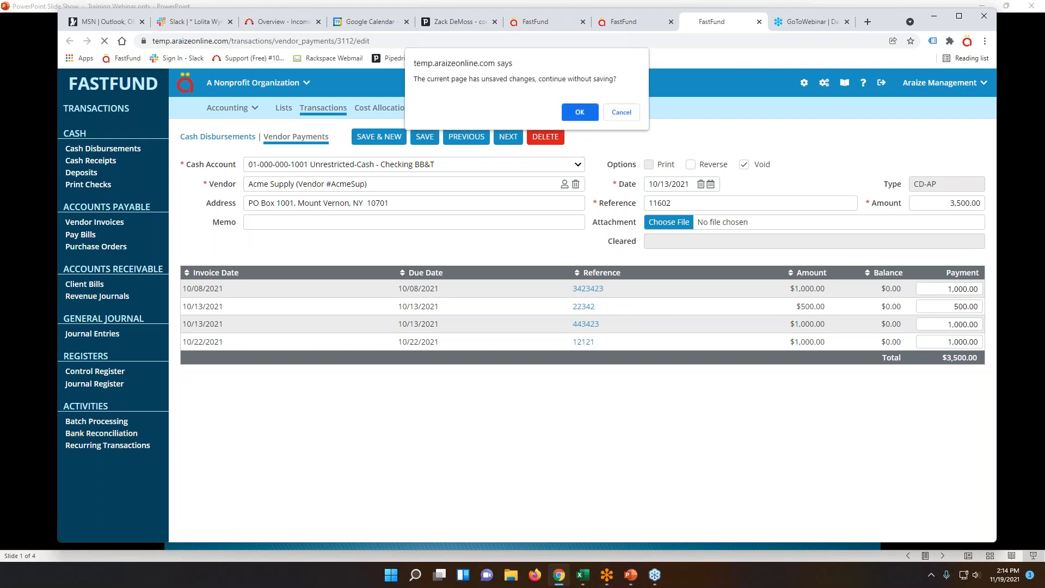
click(338, 140)
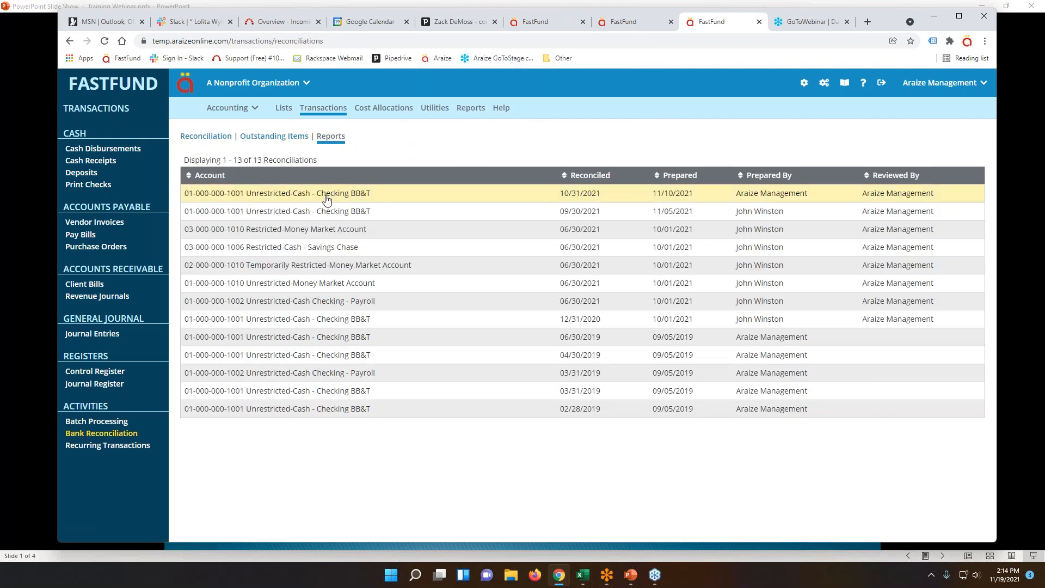
click(328, 197)
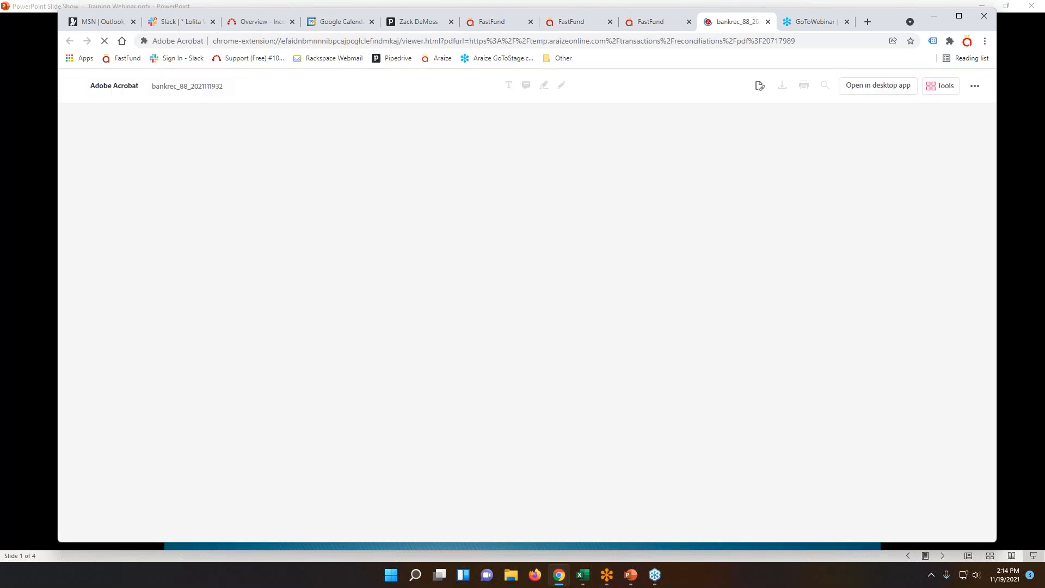
click(870, 85)
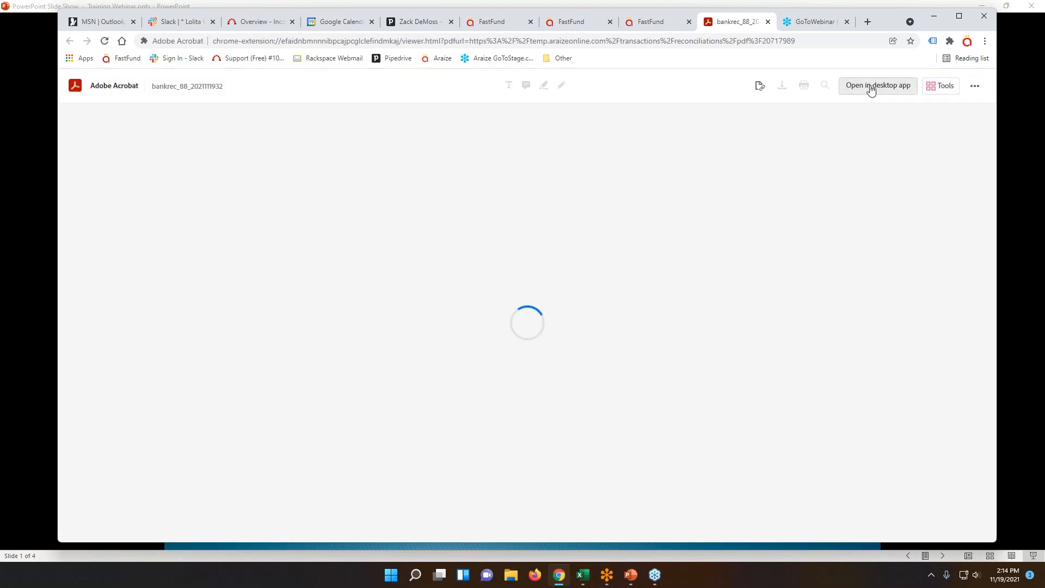
Find check 11602 to Acme Supply for 3,500.00 among outstanding items in the report, then return to FastFund.
scroll(652, 339, down, 1)
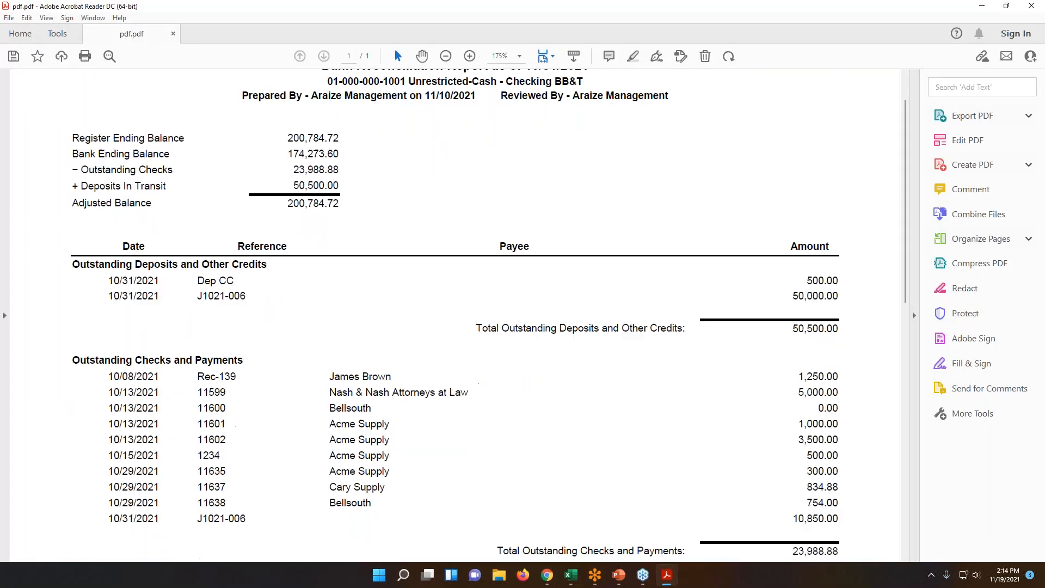
drag(821, 440, 212, 440)
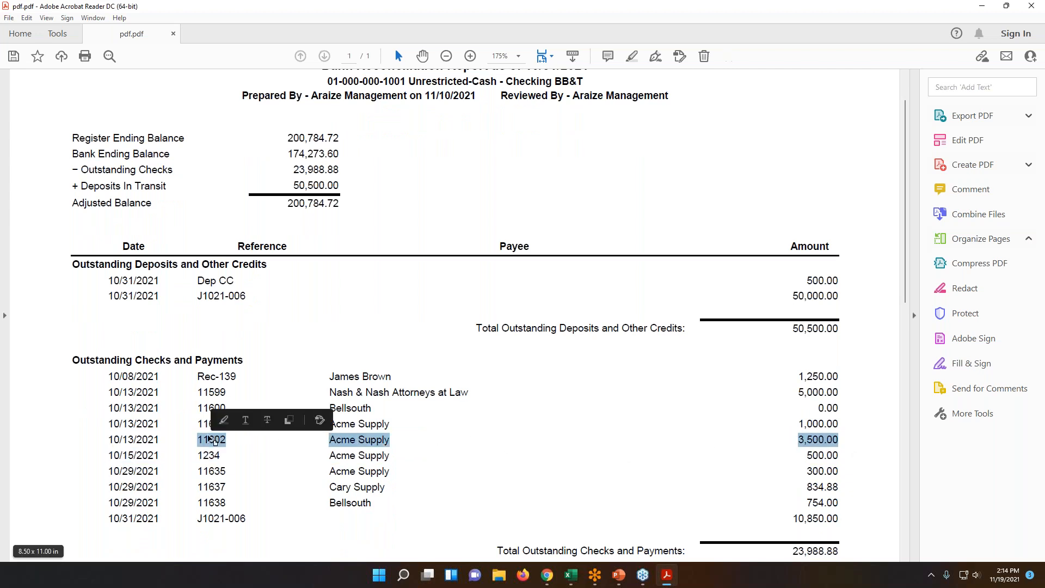
click(768, 438)
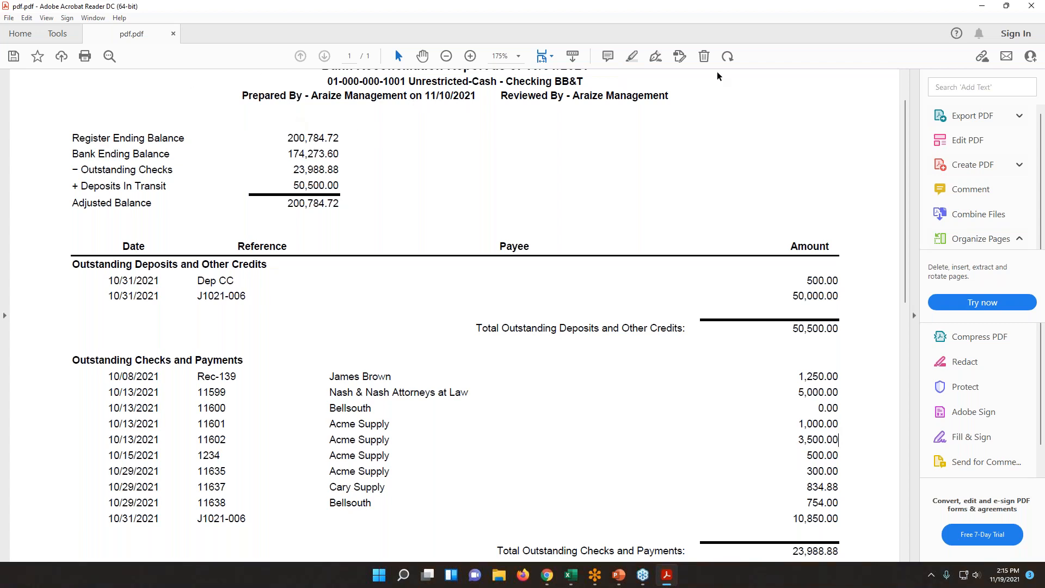
click(980, 6)
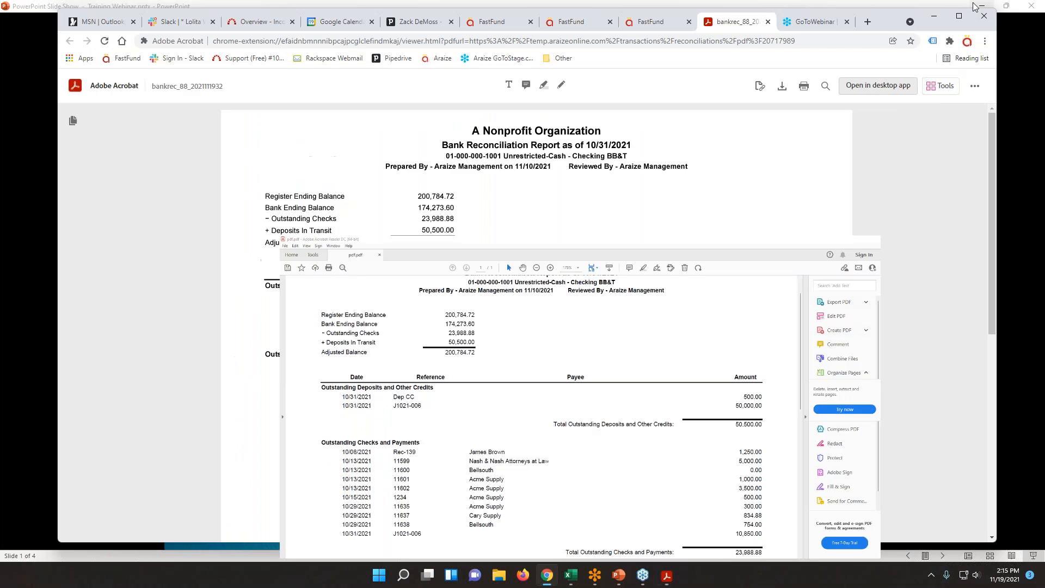
click(492, 26)
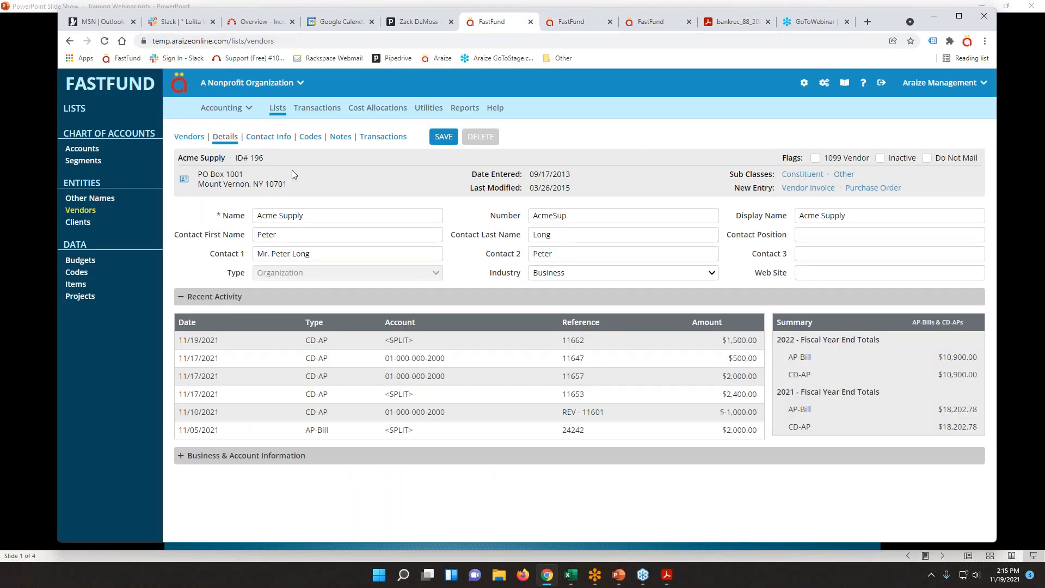
Open check 11602 from the control register, post its reversal with memo 'Vendor Lost Check', and save.
click(570, 22)
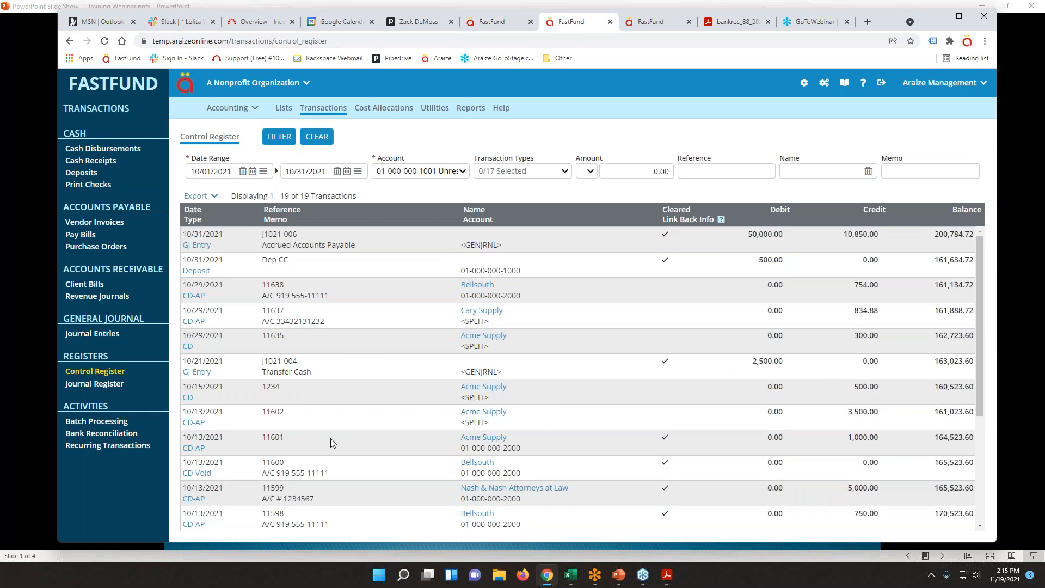
click(190, 424)
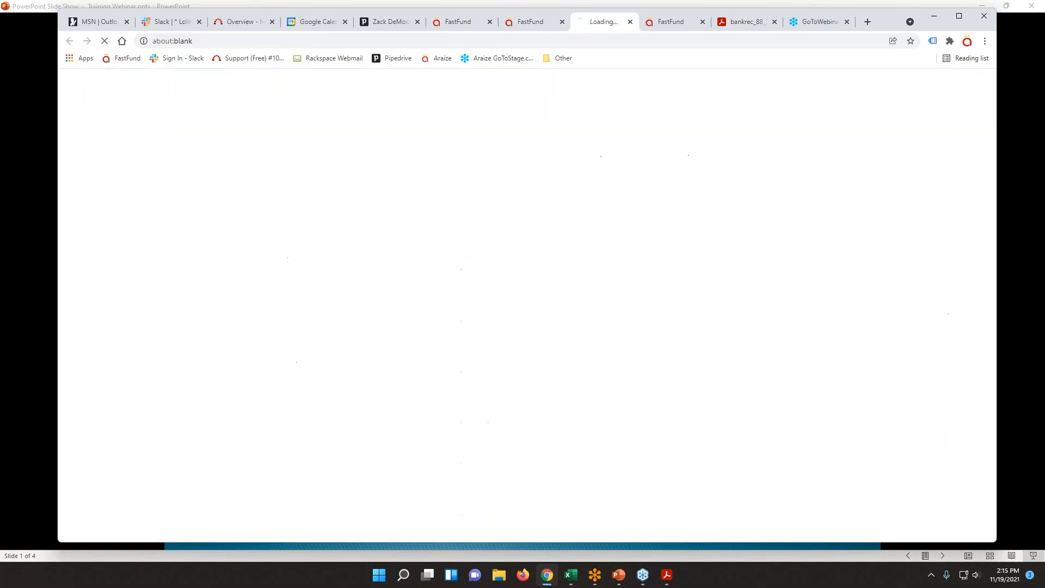
click(691, 164)
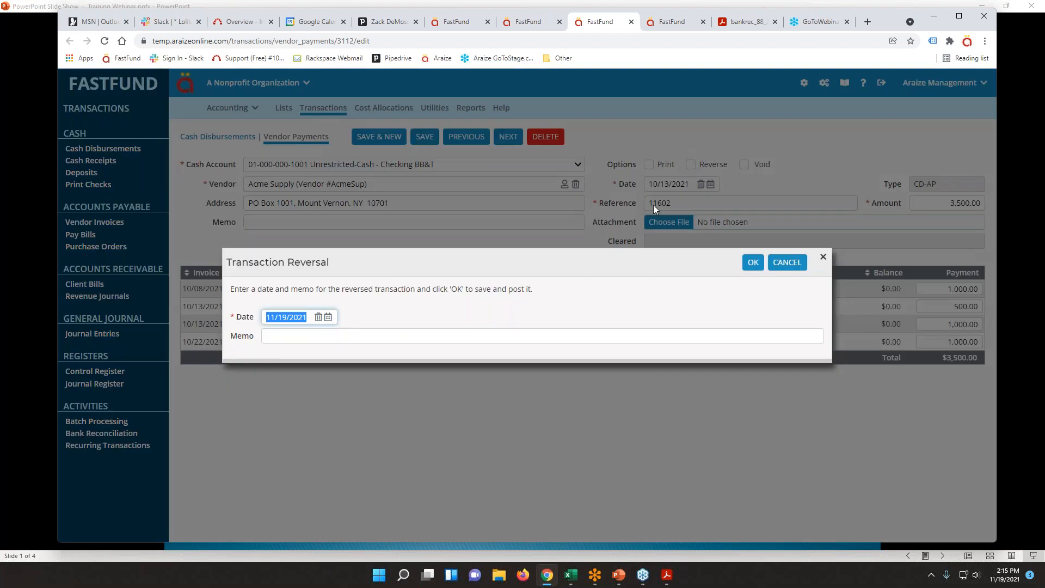
click(272, 337)
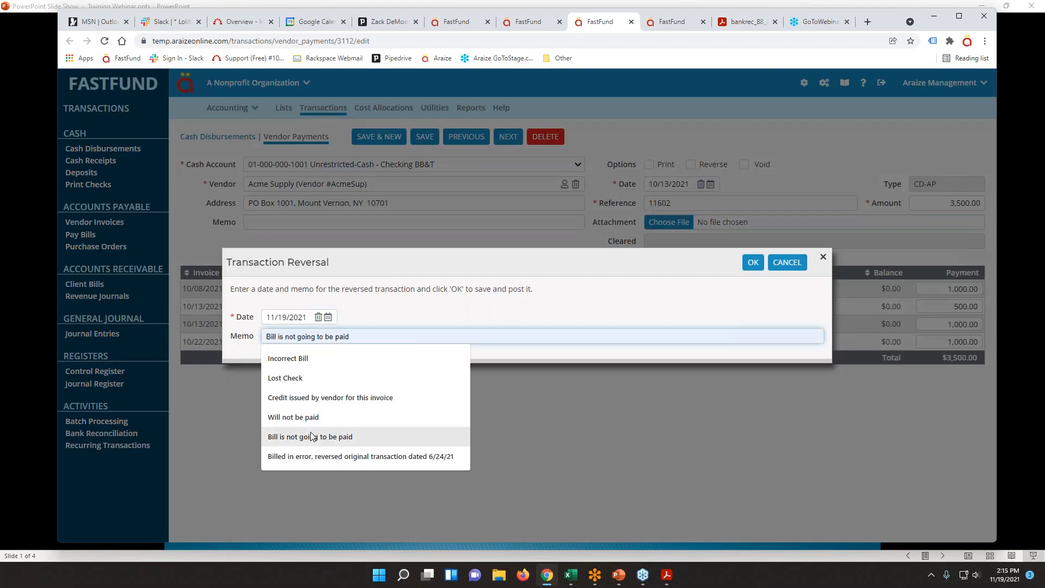
text(Vendor)
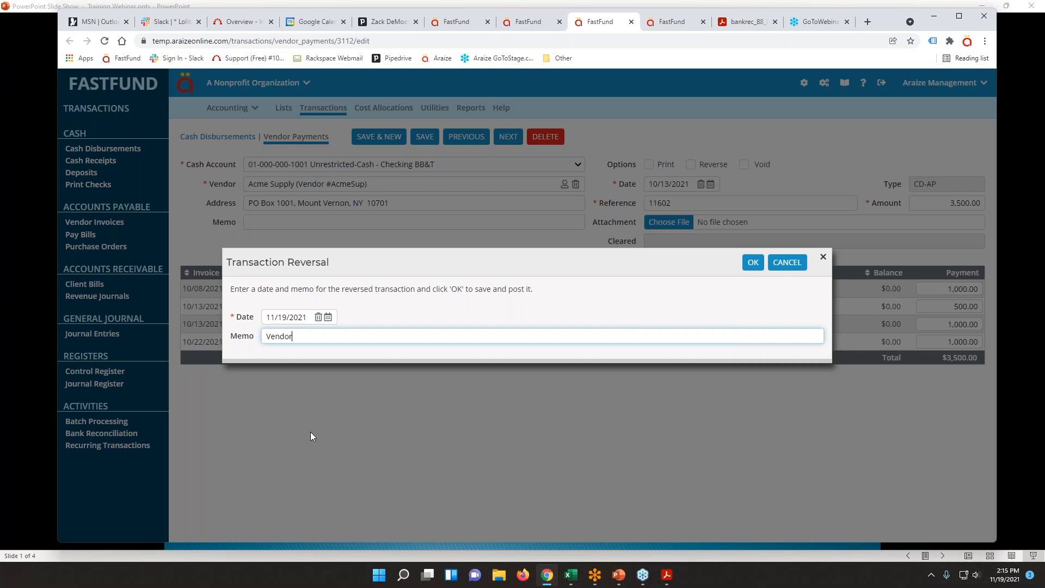
text( Lost Ce)
key(BackSpace)
text(heck)
click(753, 262)
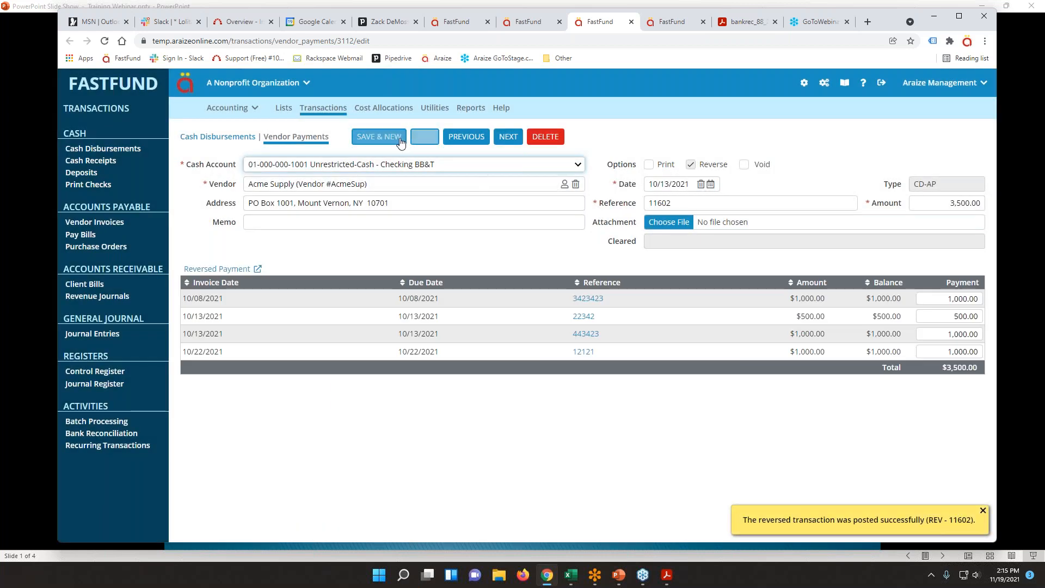
click(384, 137)
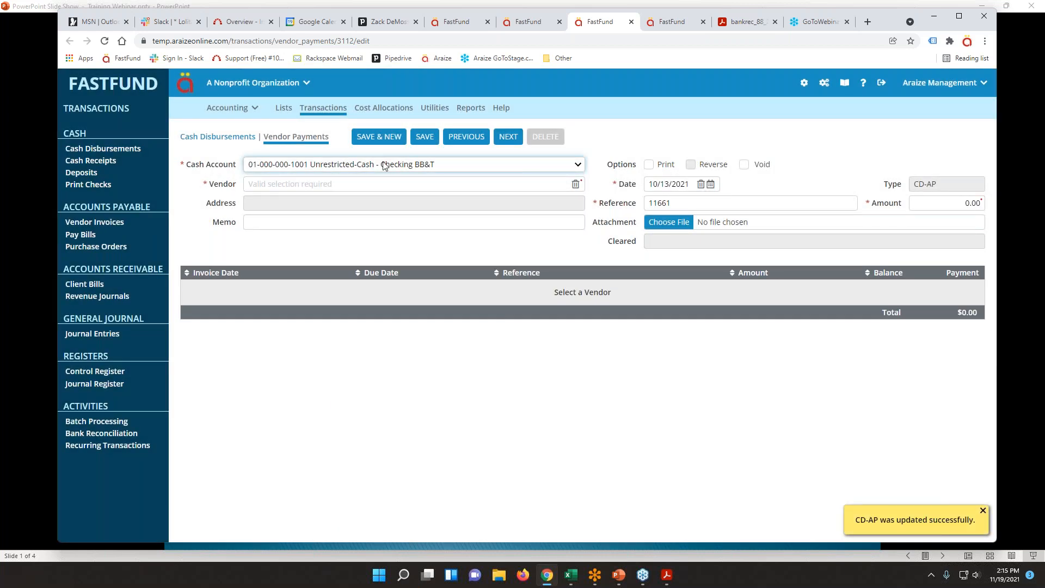
Clear deposit REV - 11602 and check 11602 (3,500.00), save the 11/30/2021 reconciliation, and open Pay Bills.
click(101, 439)
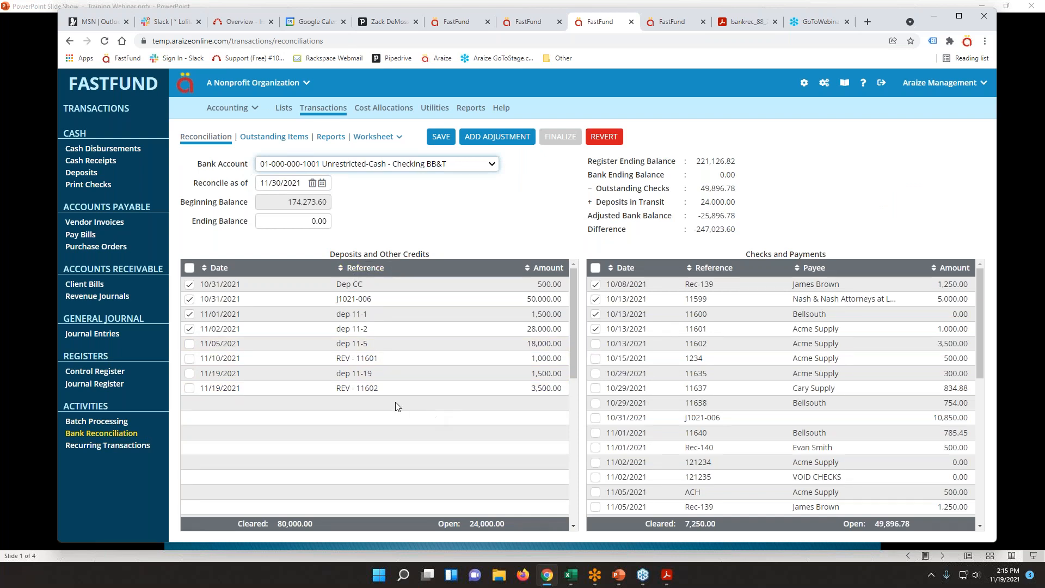
click(542, 388)
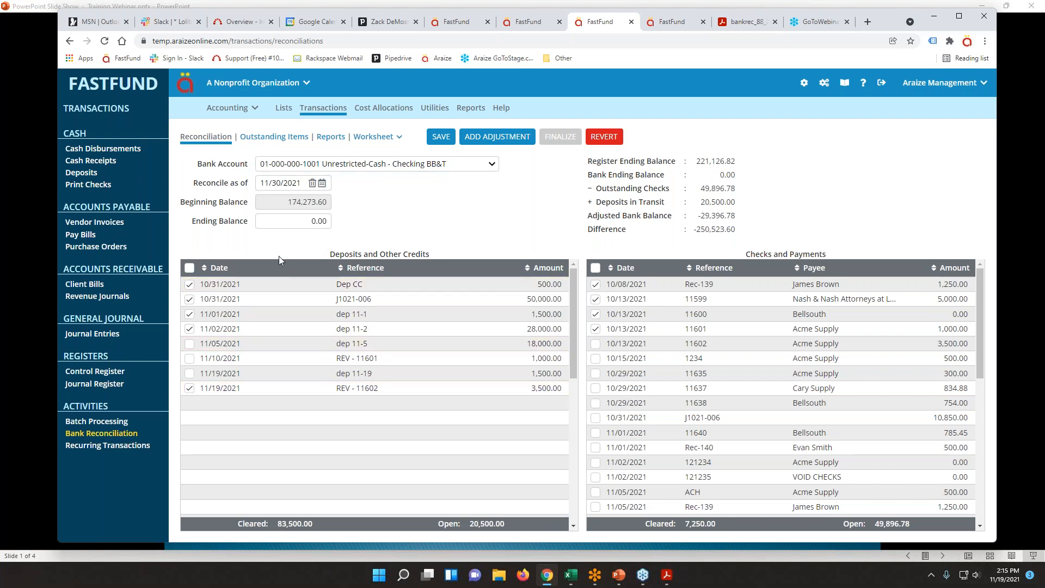
click(596, 346)
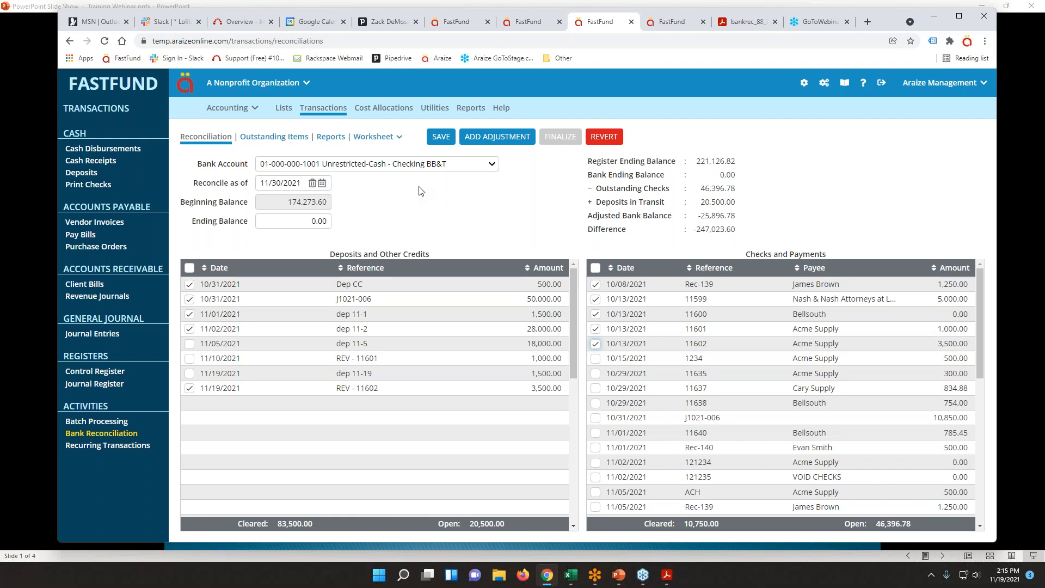
click(440, 137)
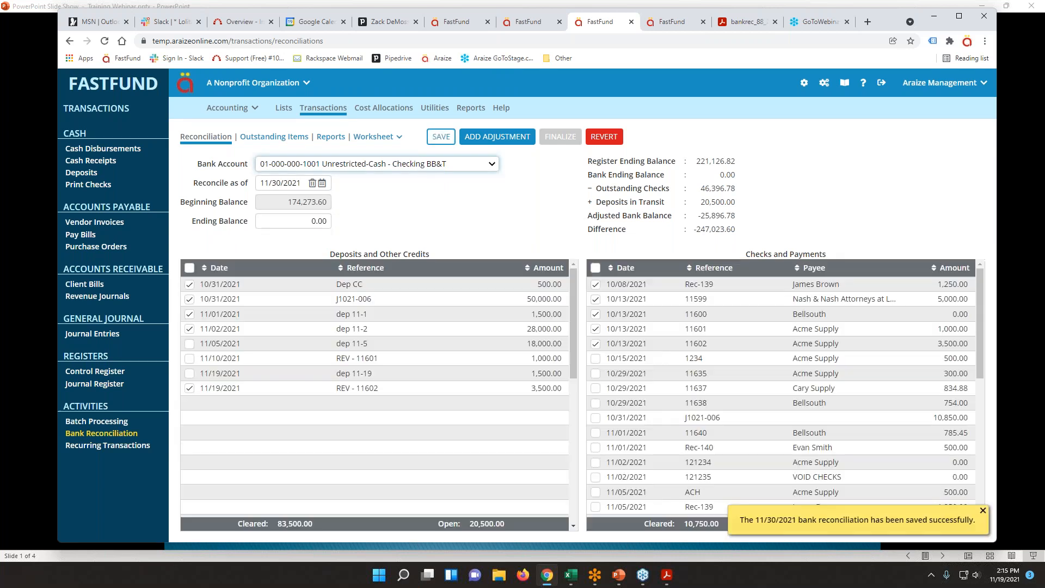
click(83, 235)
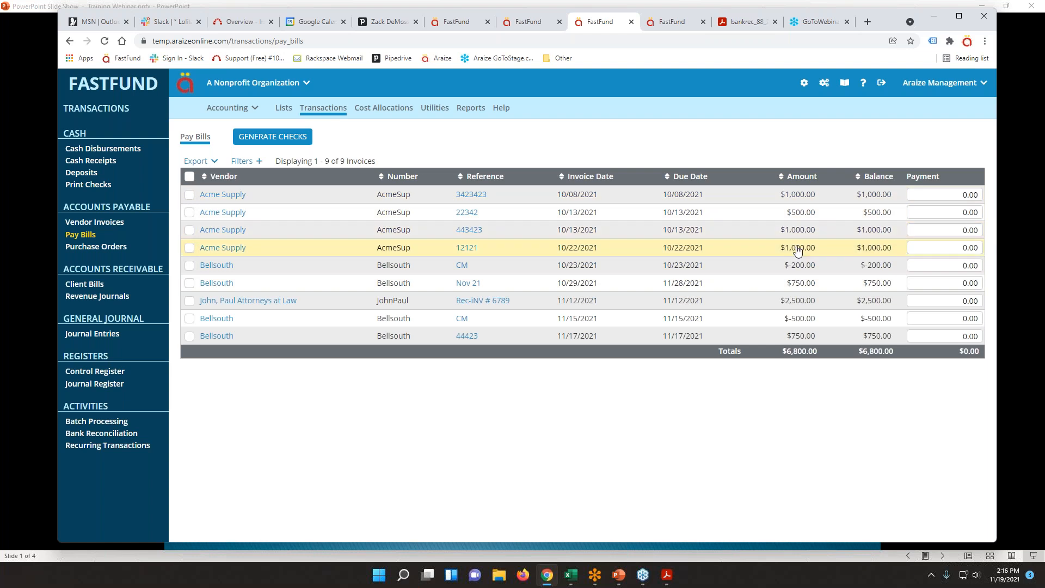
Pay Acme Supply bills 3423423, 22342, 443423 and 12121 by generating checks dated 11/19/2021.
click(188, 195)
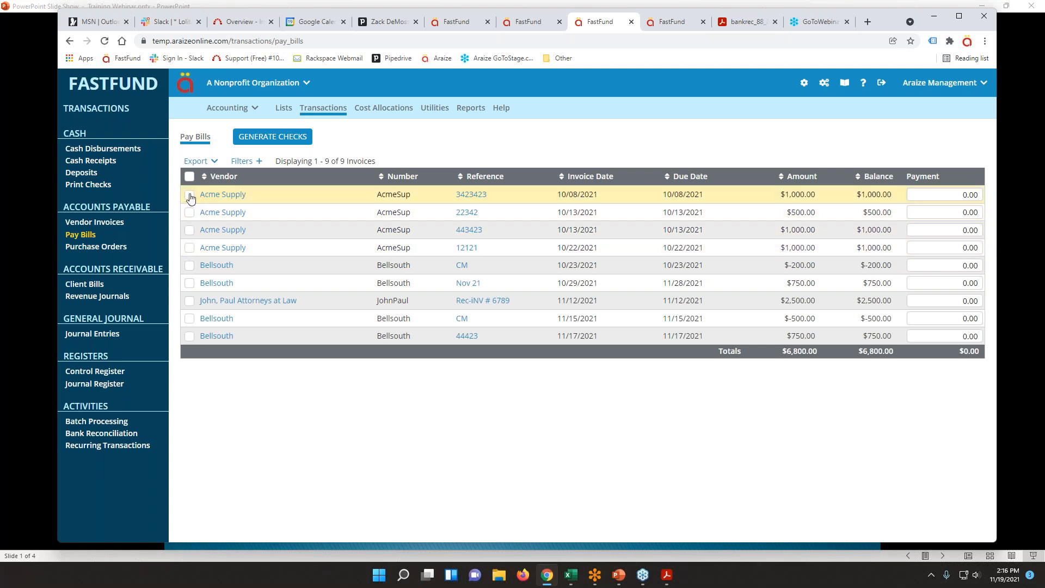
click(189, 212)
click(189, 230)
click(189, 248)
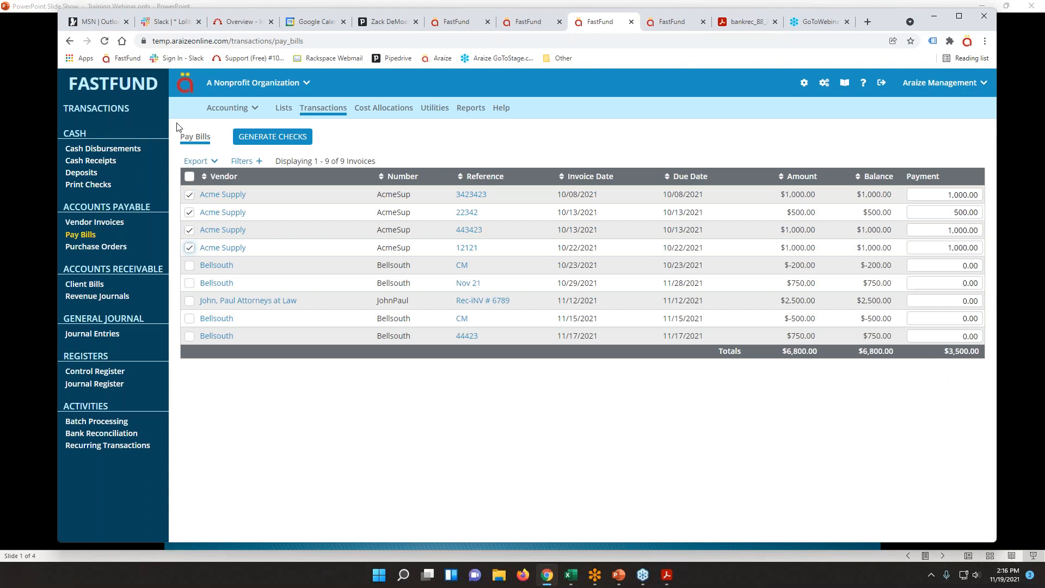
click(272, 137)
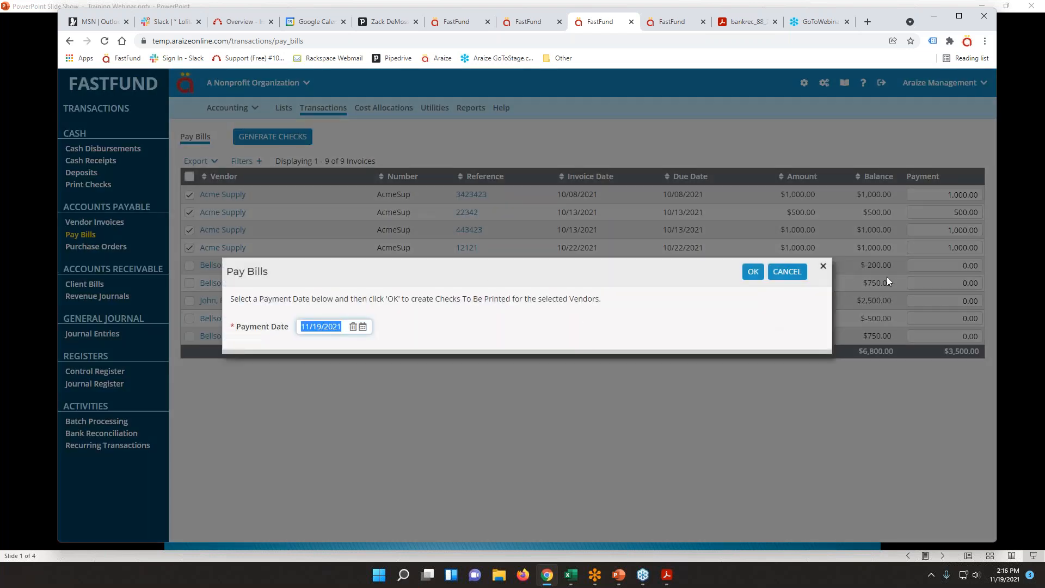
click(753, 271)
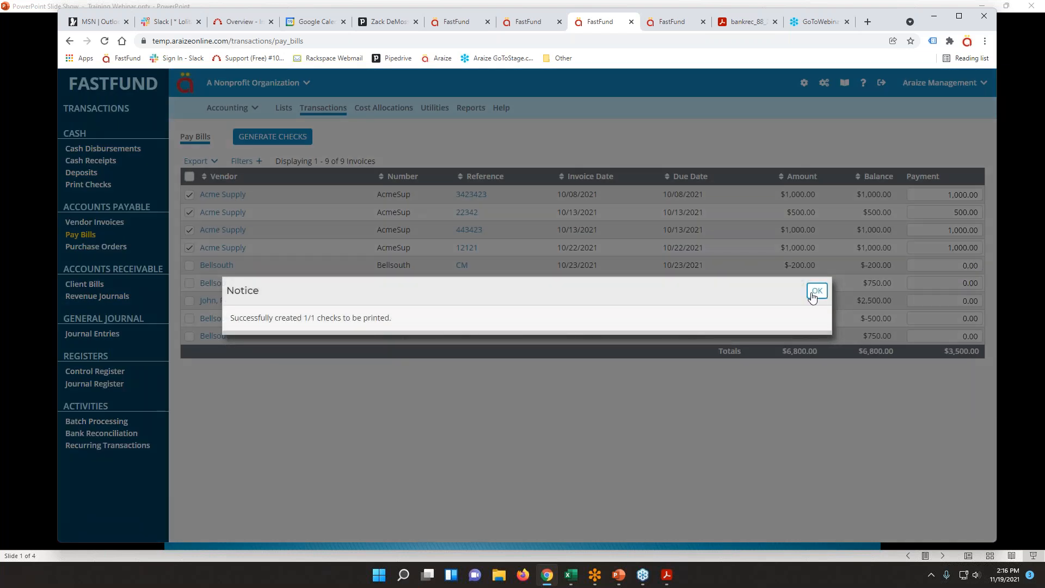
click(818, 291)
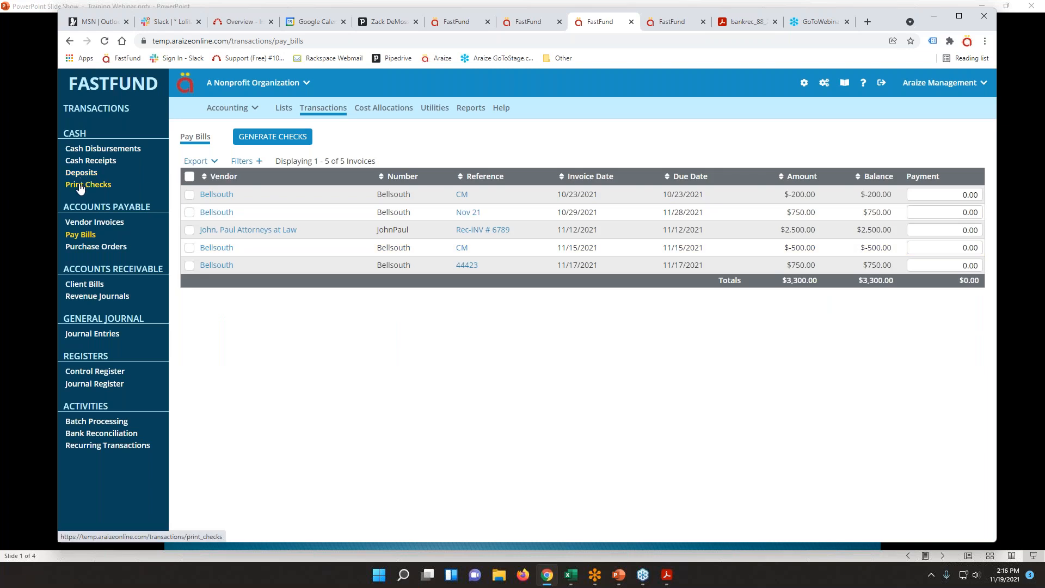
Generate and post Acme Supply check 11661 for $3,500.00 from the Print Checks queue.
click(80, 186)
click(190, 200)
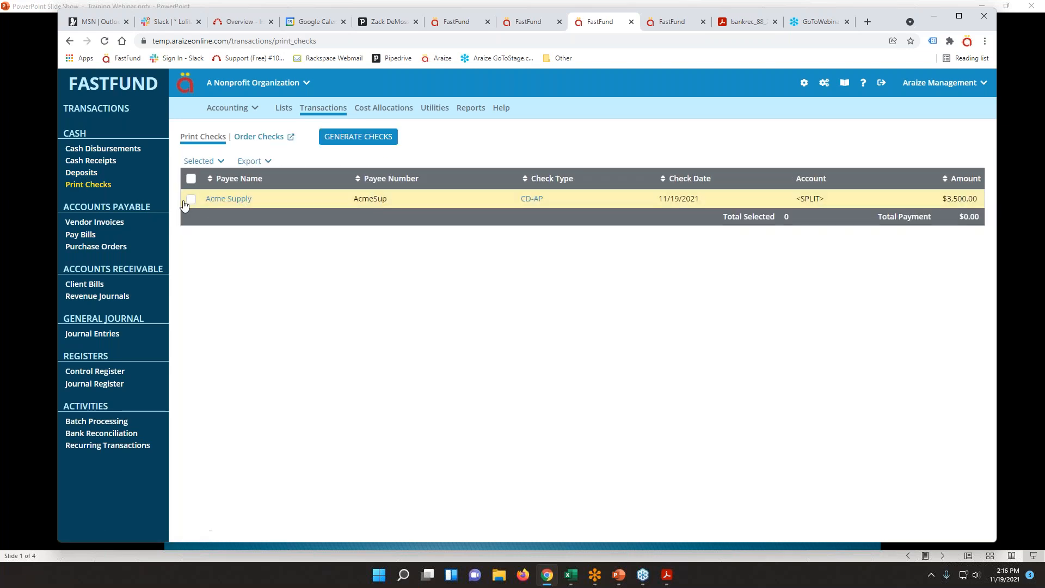
click(326, 138)
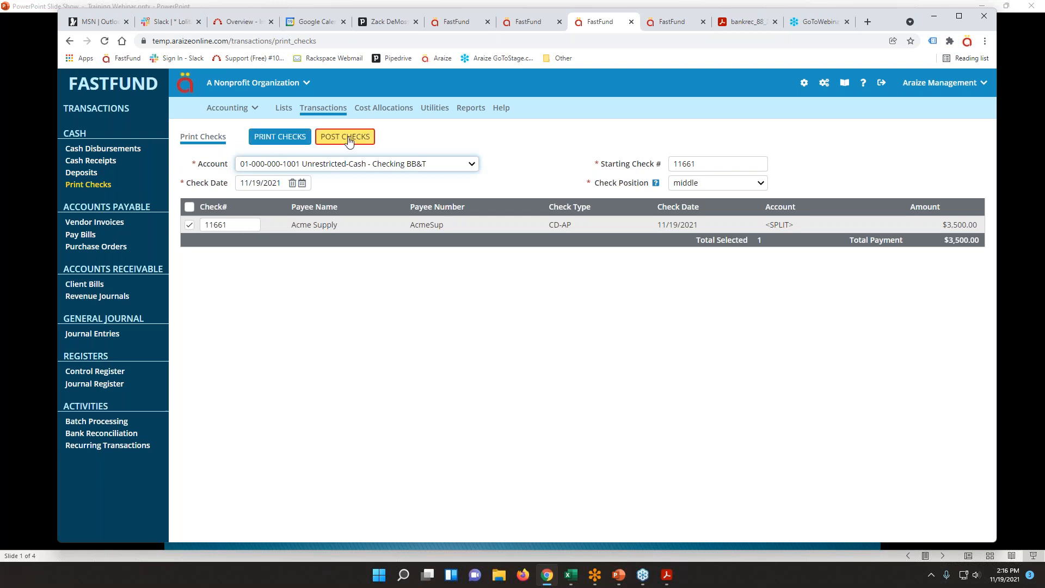
click(349, 141)
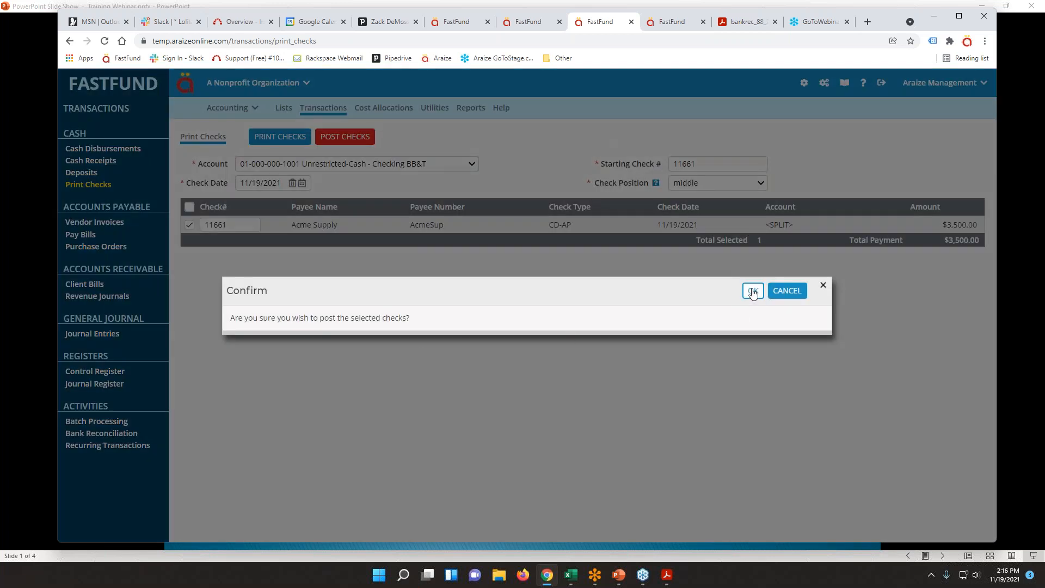
click(753, 290)
click(817, 291)
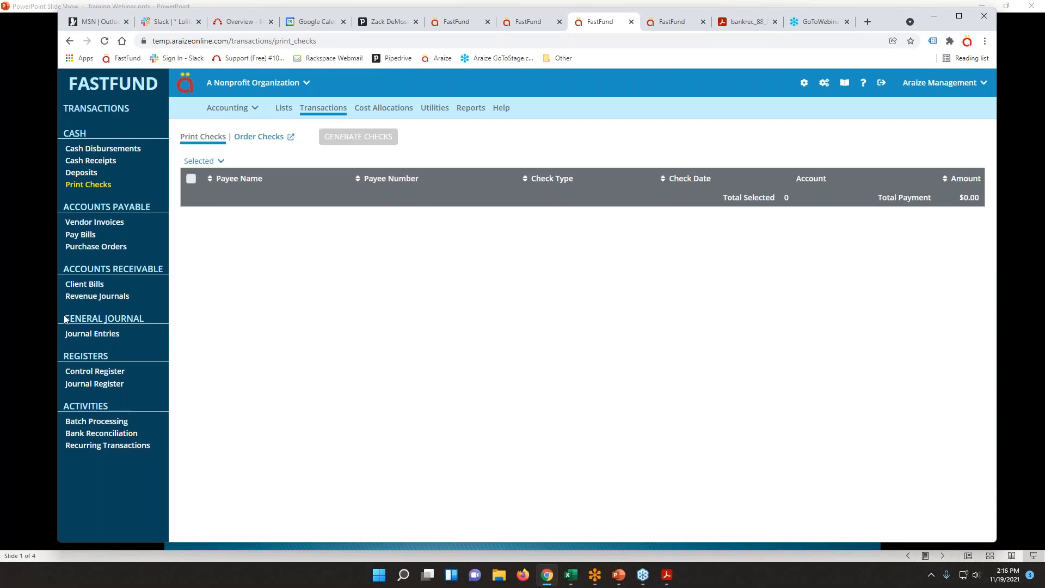
click(97, 435)
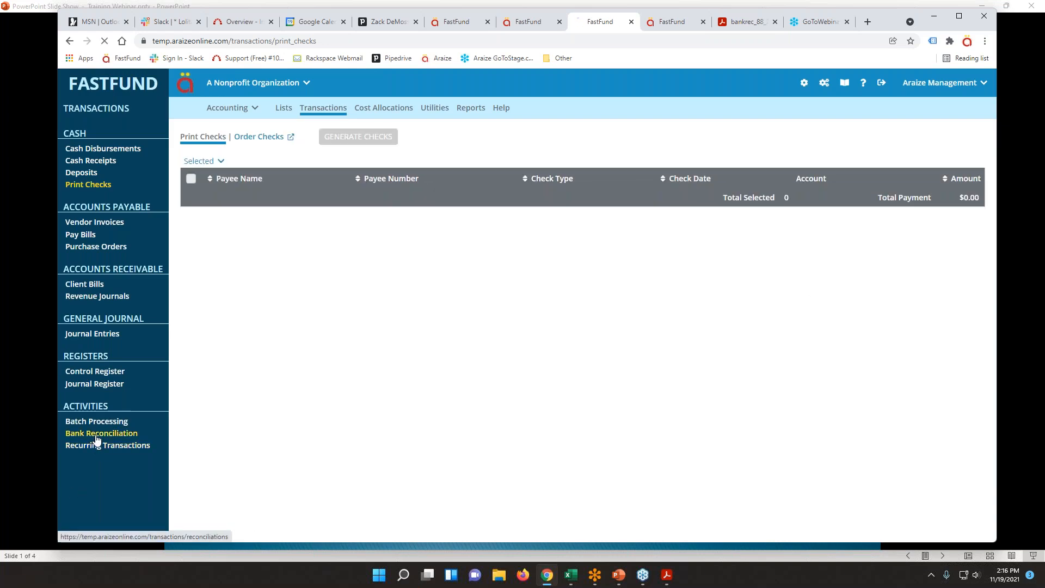
Re-save the 11/30/2021 bank reconciliation with check 11661 now listed under Checks and Payments.
scroll(709, 423, down, 5)
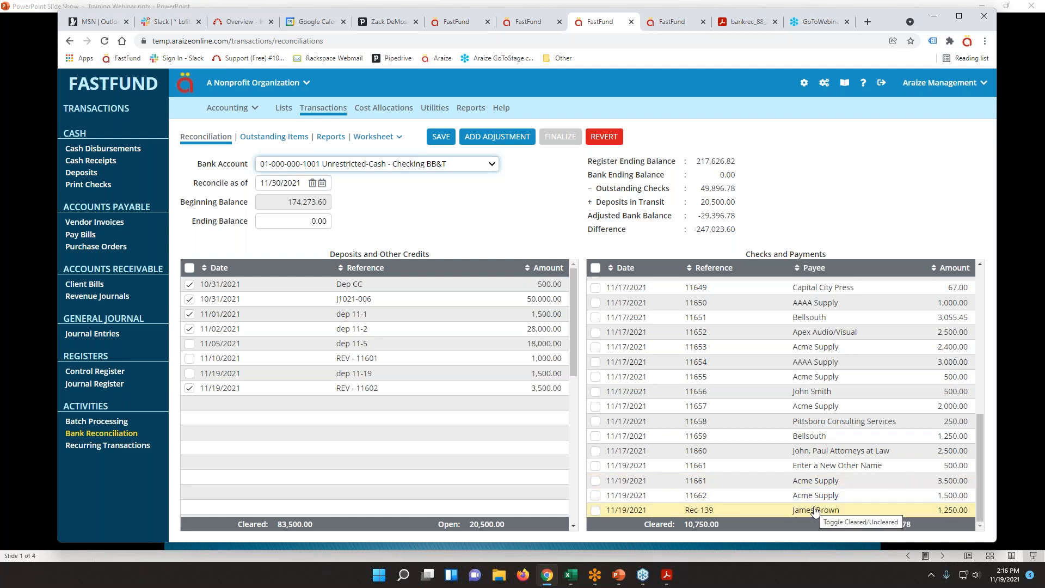
click(434, 140)
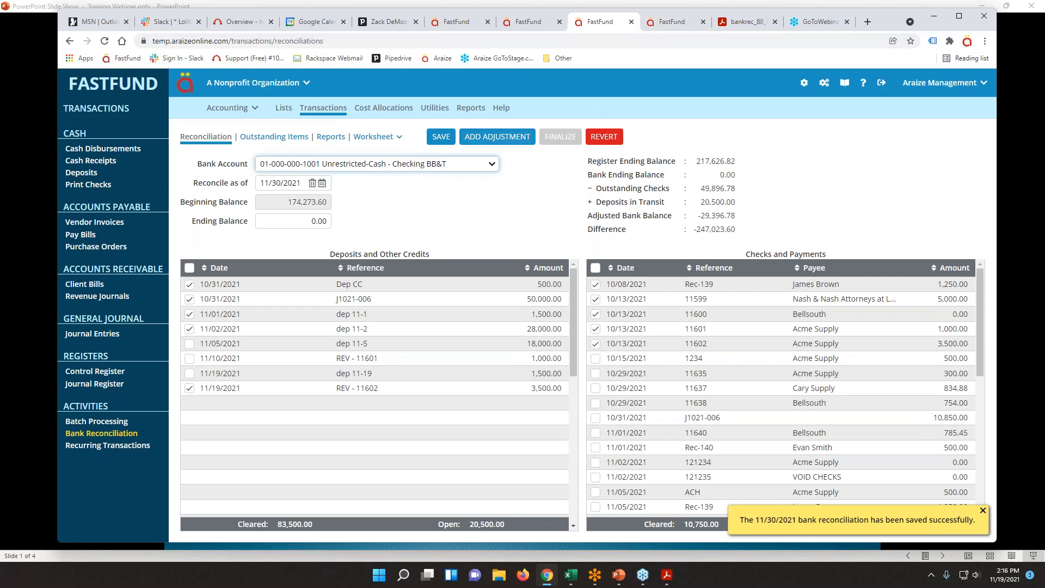
click(120, 148)
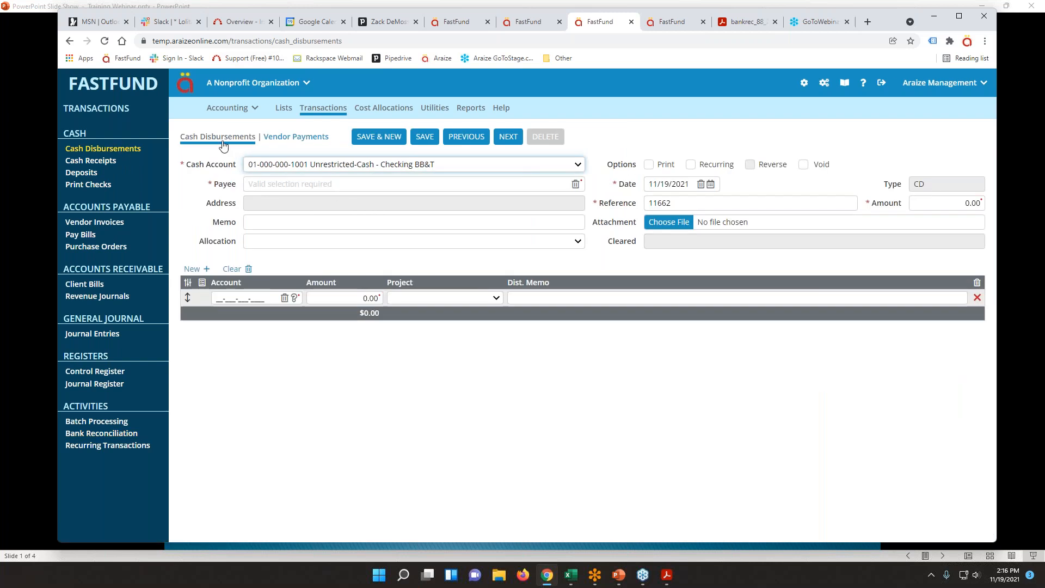
In Vendor Payments, step back to cash disbursement 11661 for 500.00 to payee Other #312.
click(275, 139)
click(234, 136)
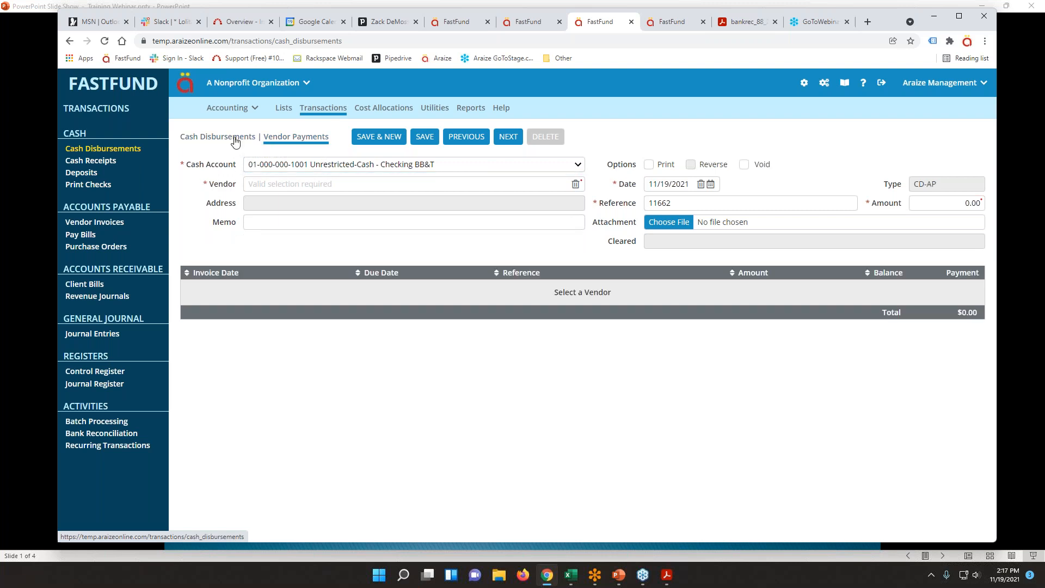
click(463, 140)
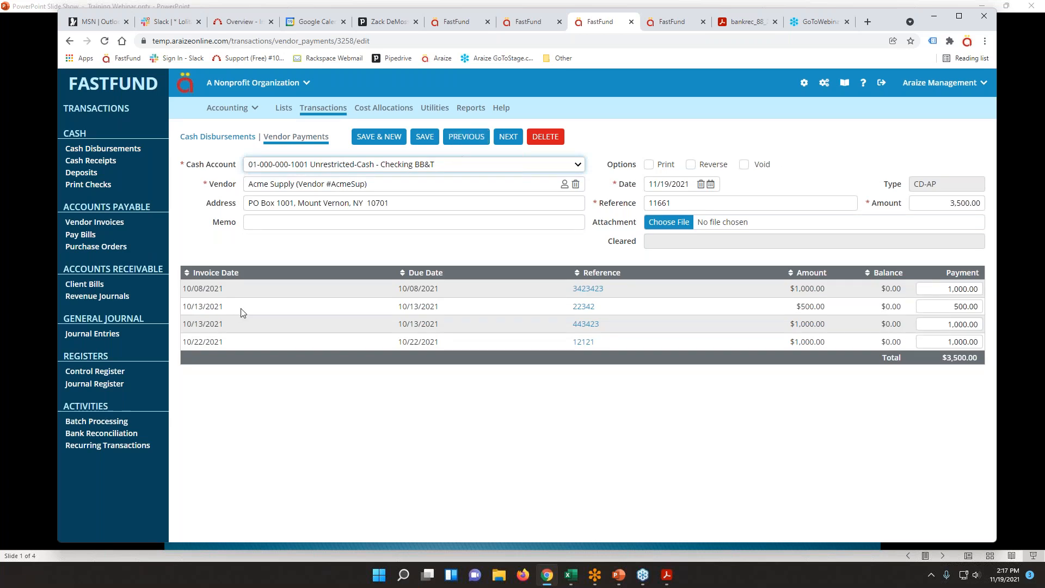
click(467, 137)
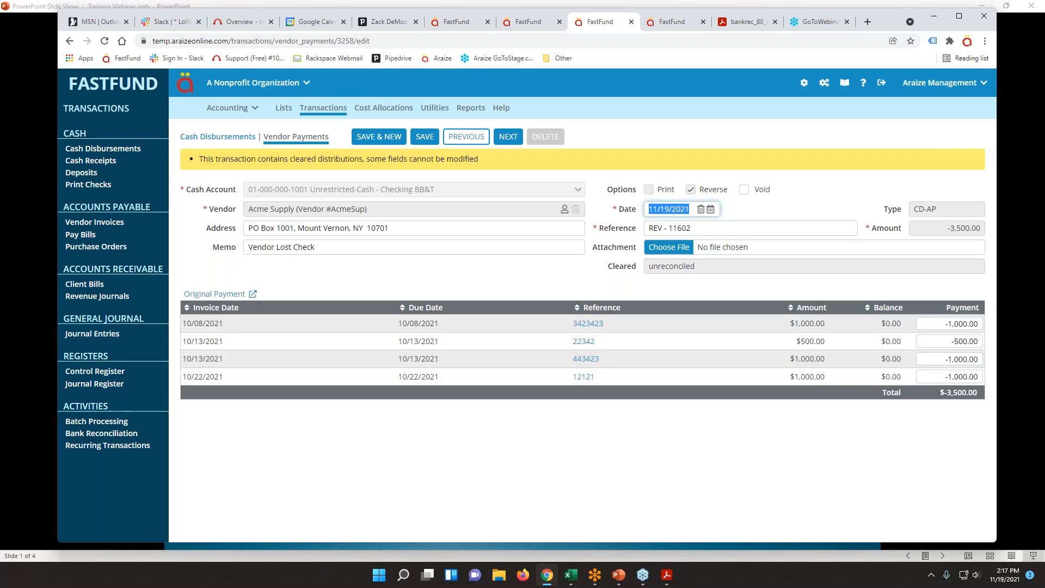
click(460, 139)
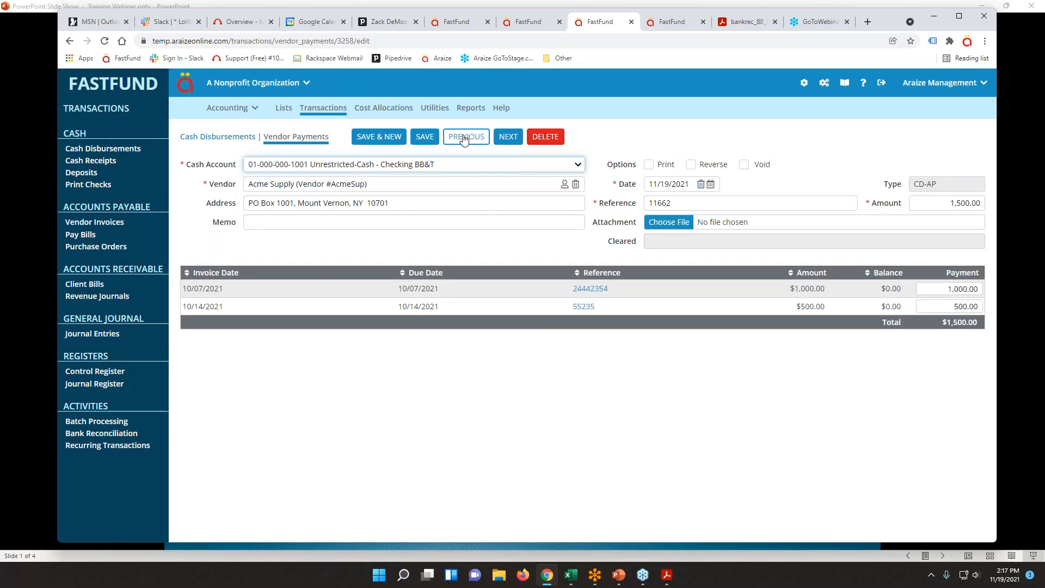
click(459, 139)
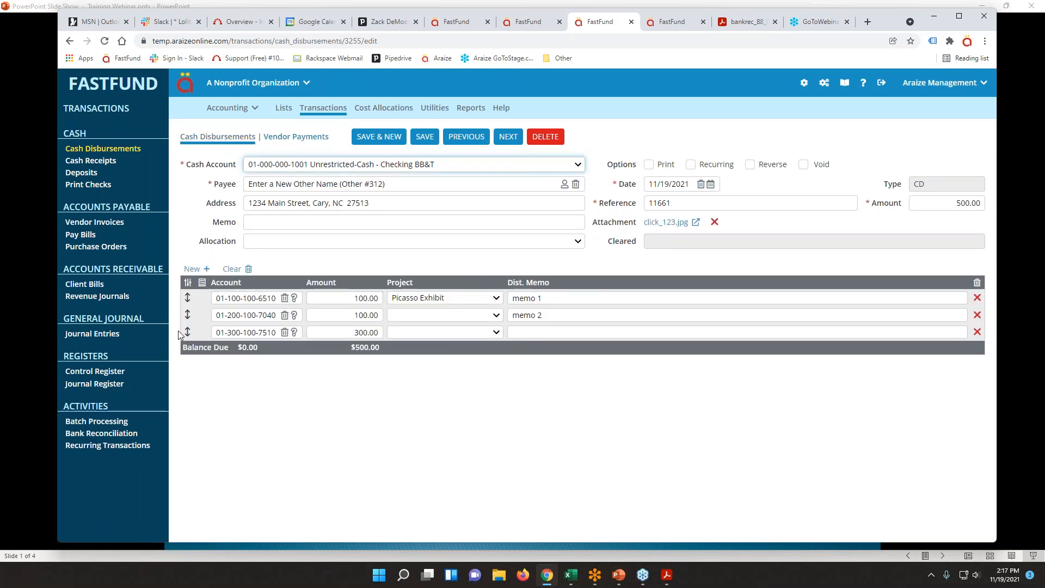
drag(187, 332, 190, 299)
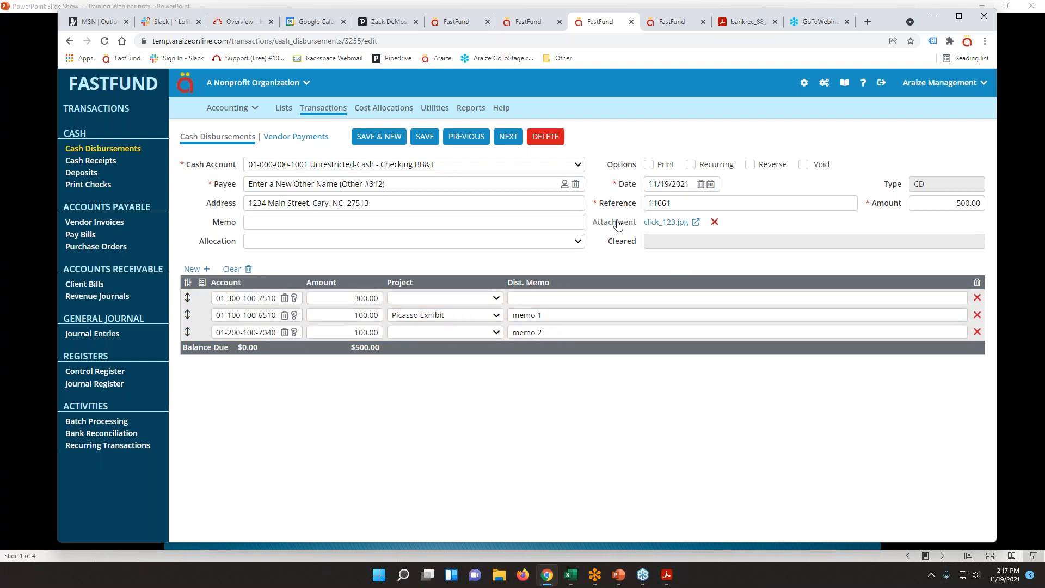
click(690, 167)
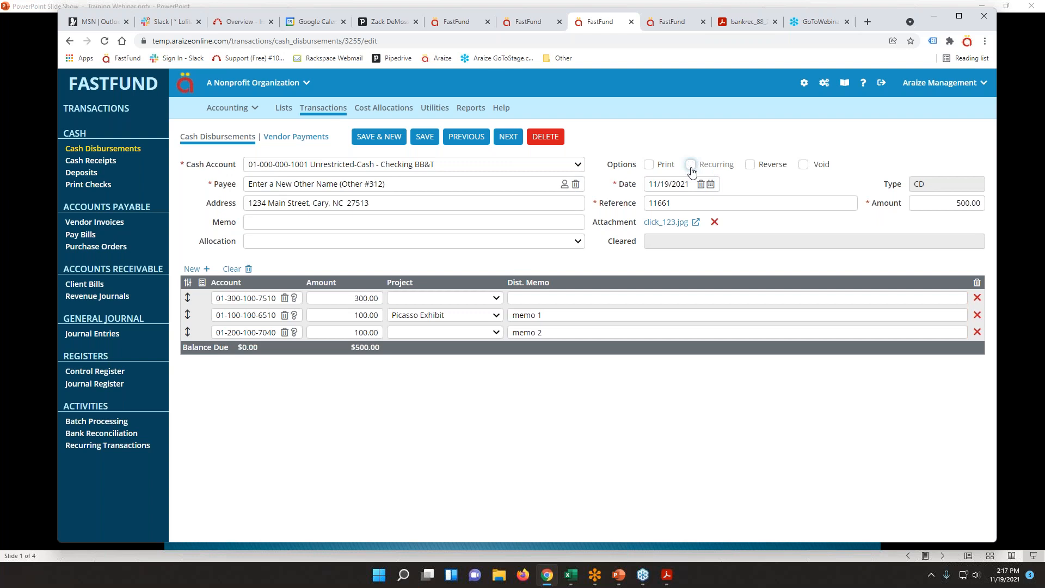
click(805, 169)
click(760, 166)
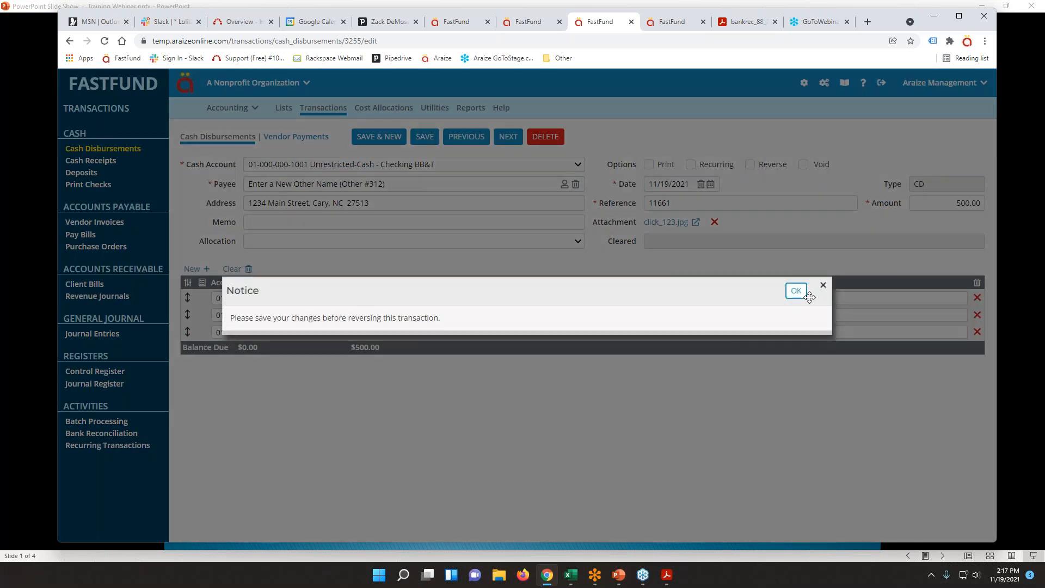
click(796, 291)
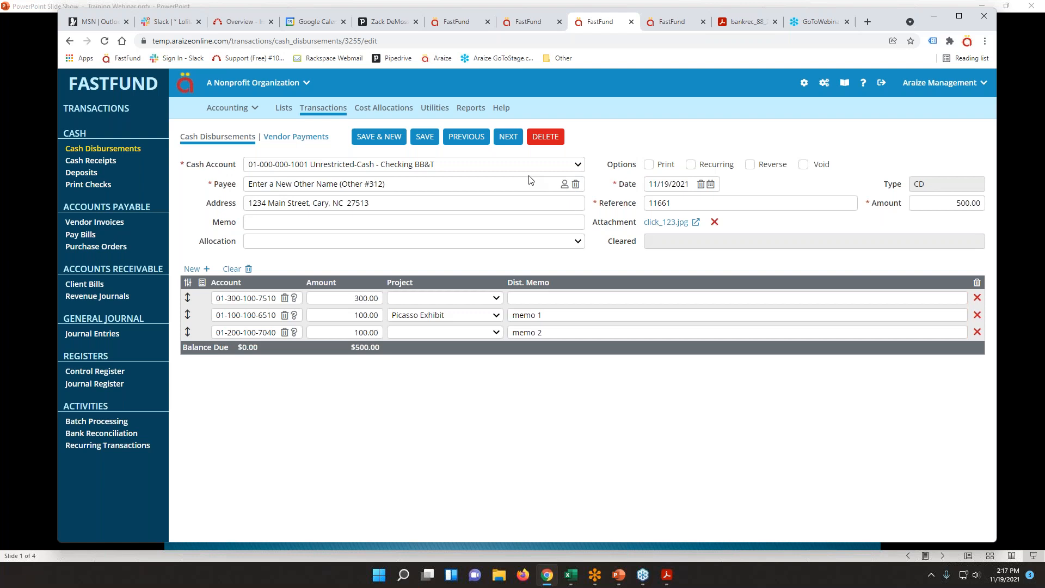
click(1020, 32)
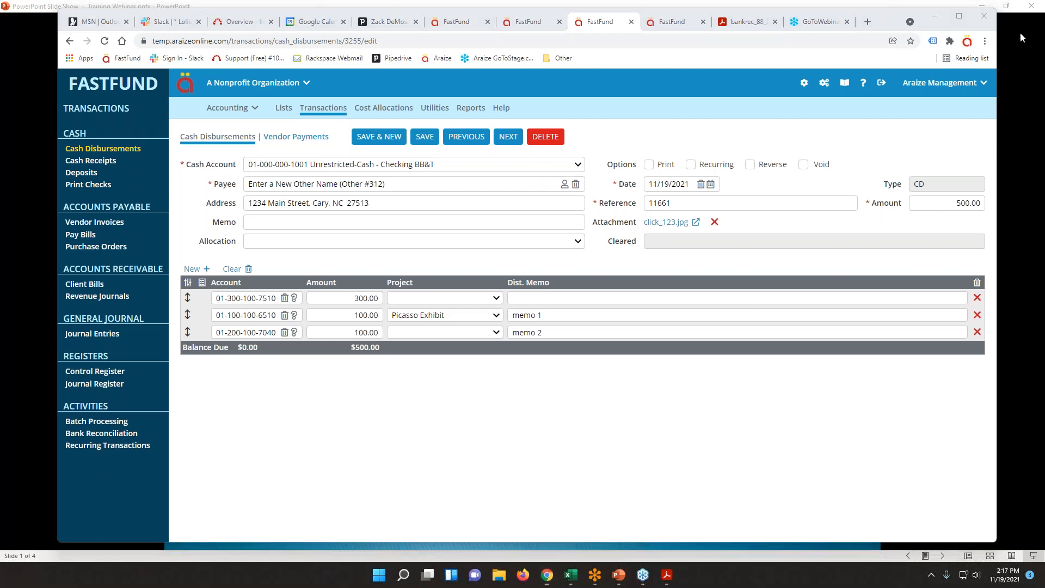